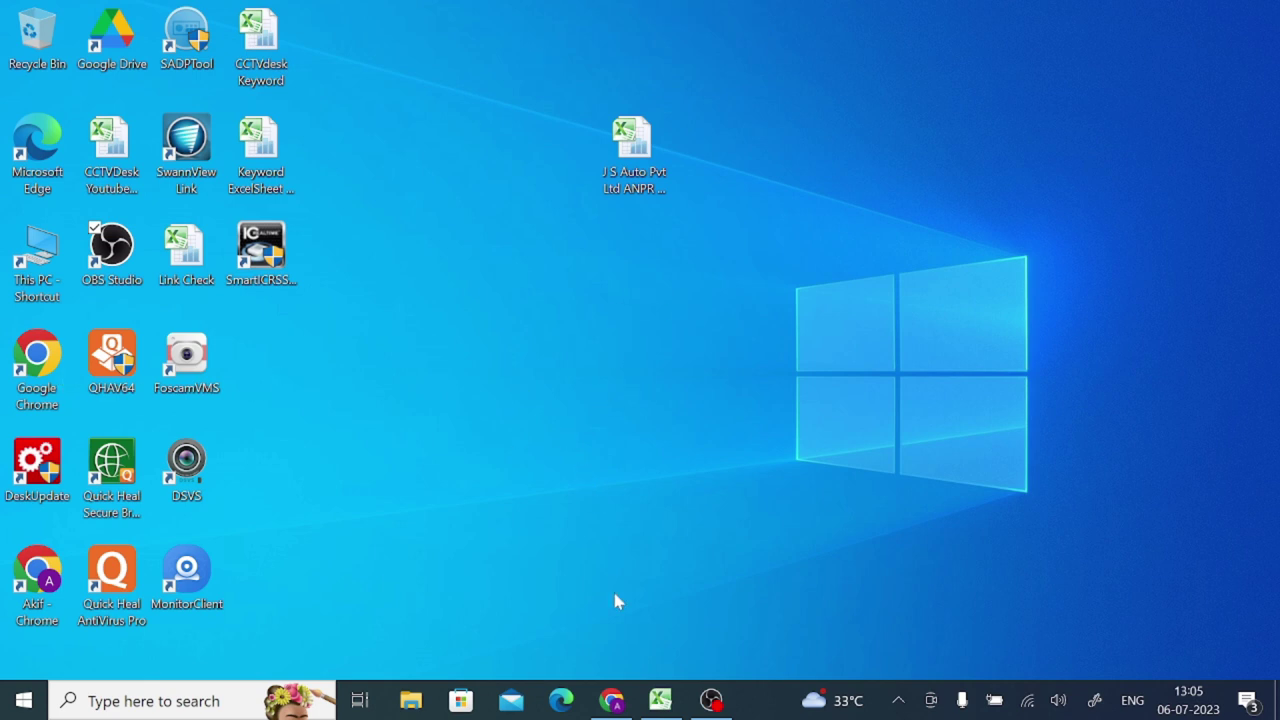
Step: Switch to Google Chrome with a new browser window and dismiss the LAN Messenger notification
mouse_move(609, 713)
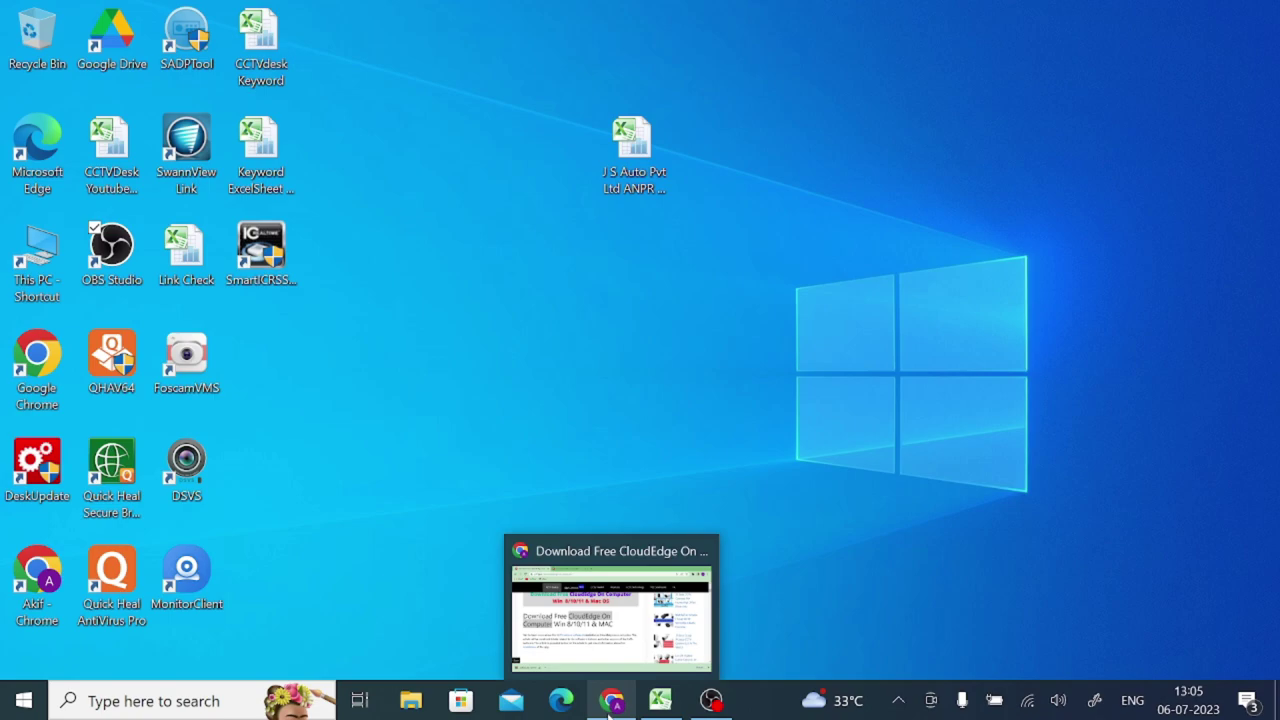
click(609, 705)
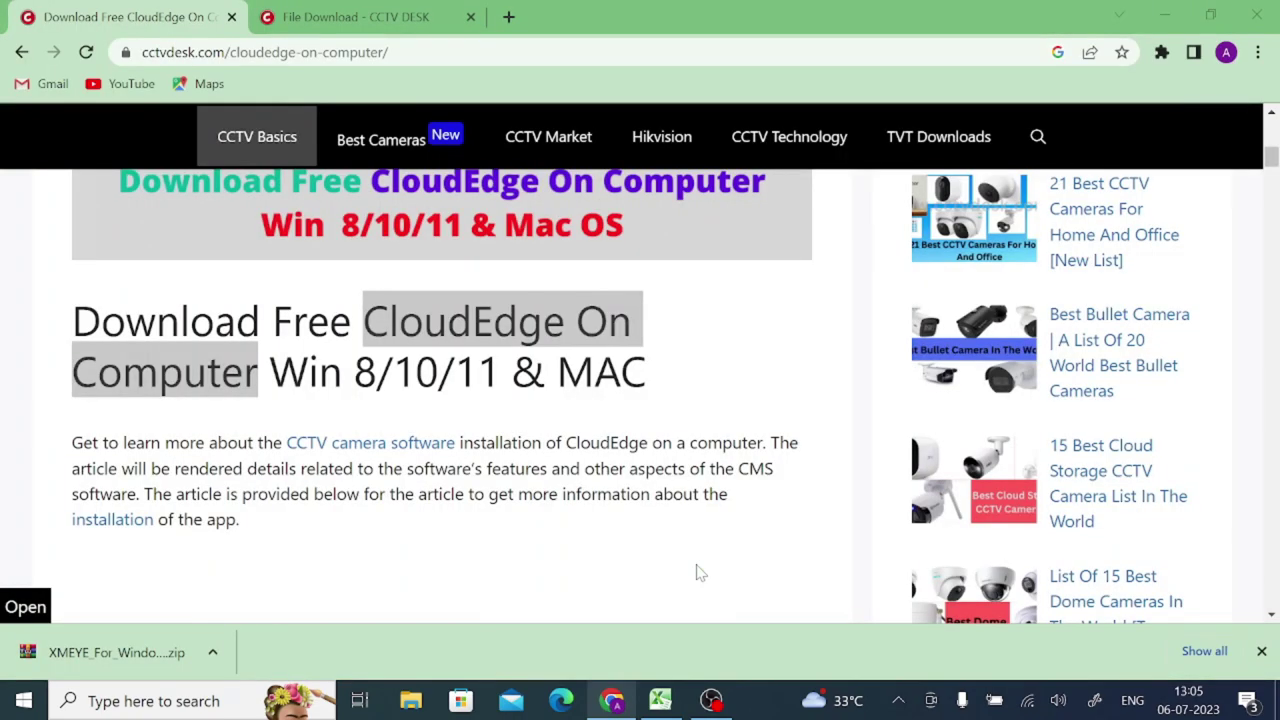
click(608, 706)
click(609, 705)
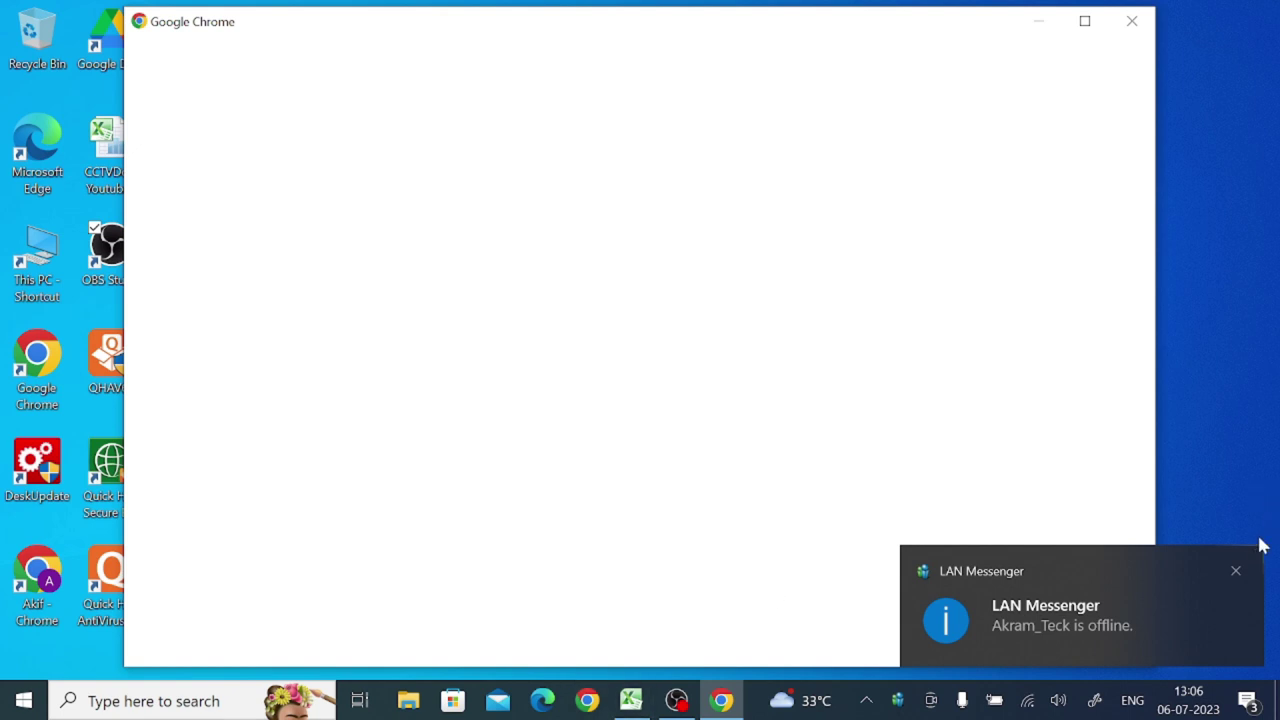
click(1238, 574)
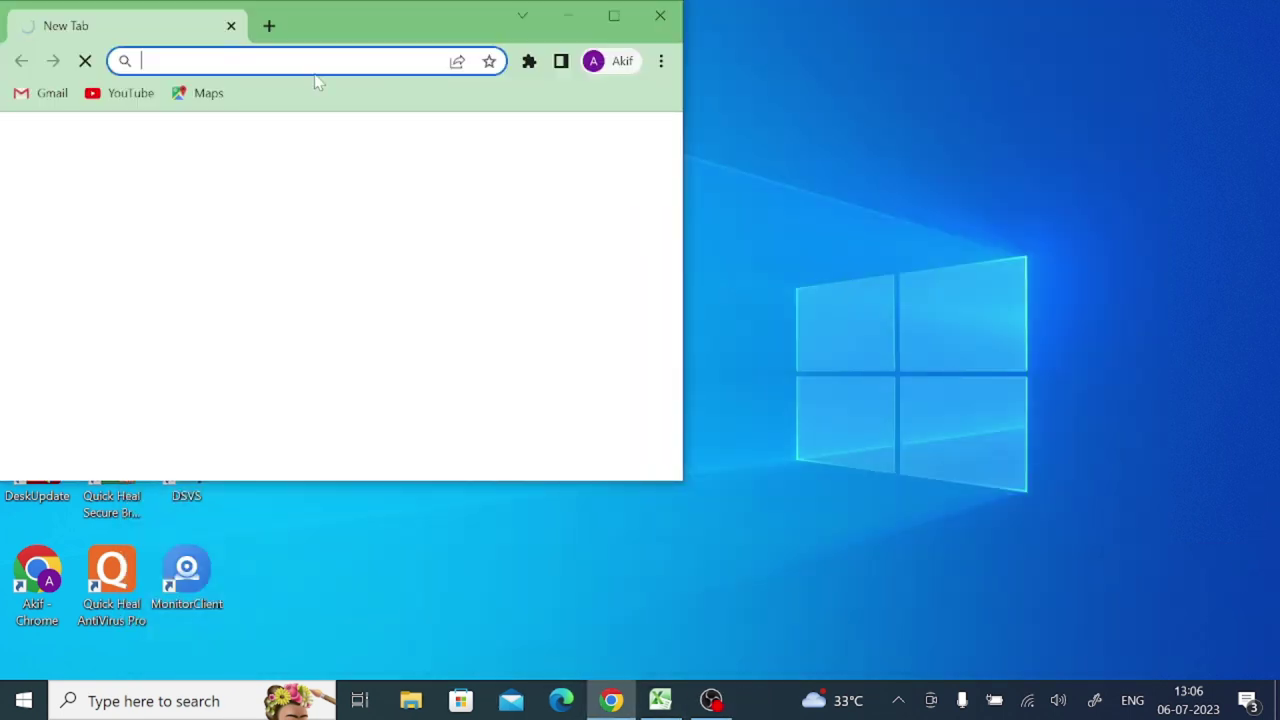
Step: Maximize the browser window and search Google for "cloudedge on computer"
click(316, 70)
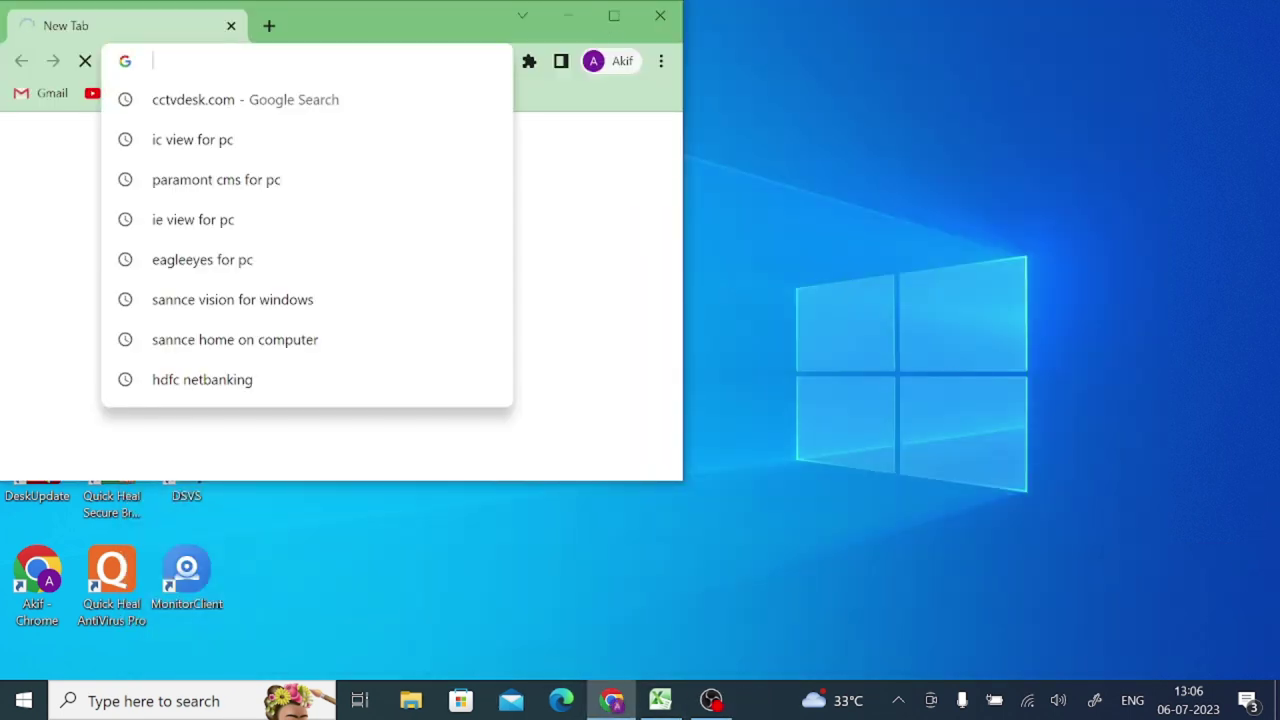
click(615, 16)
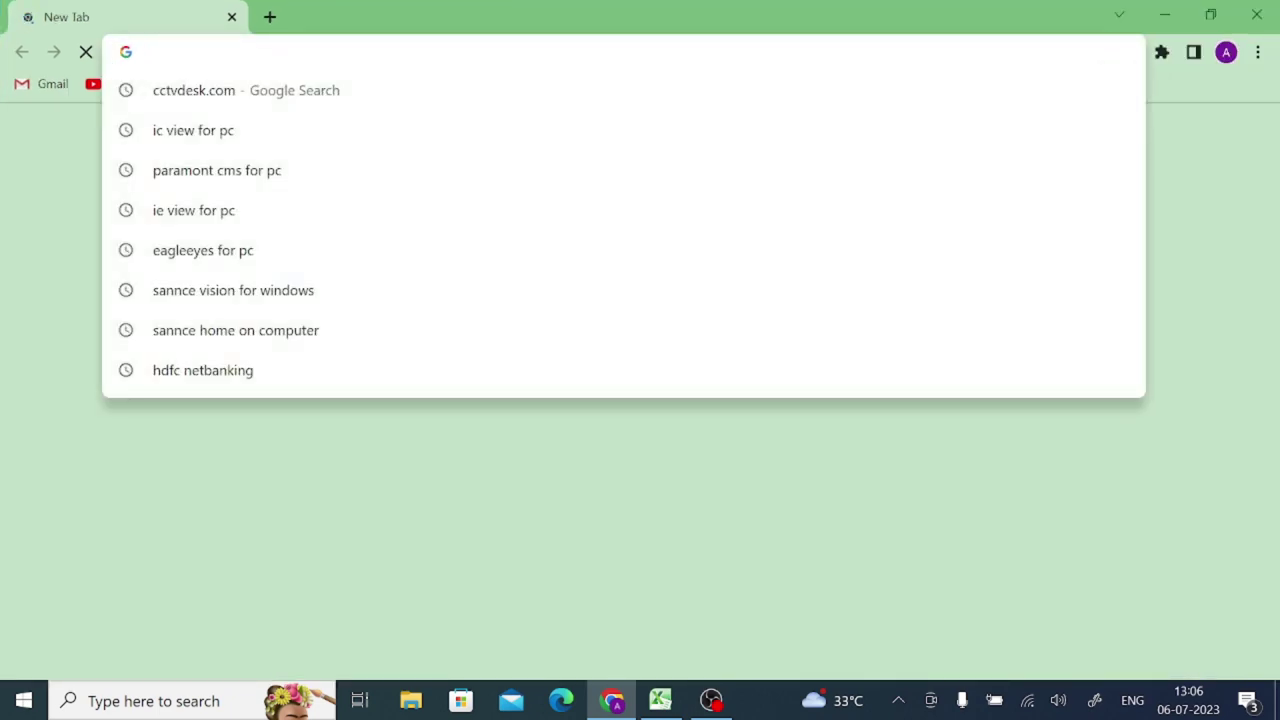
text(cloudedge on computer)
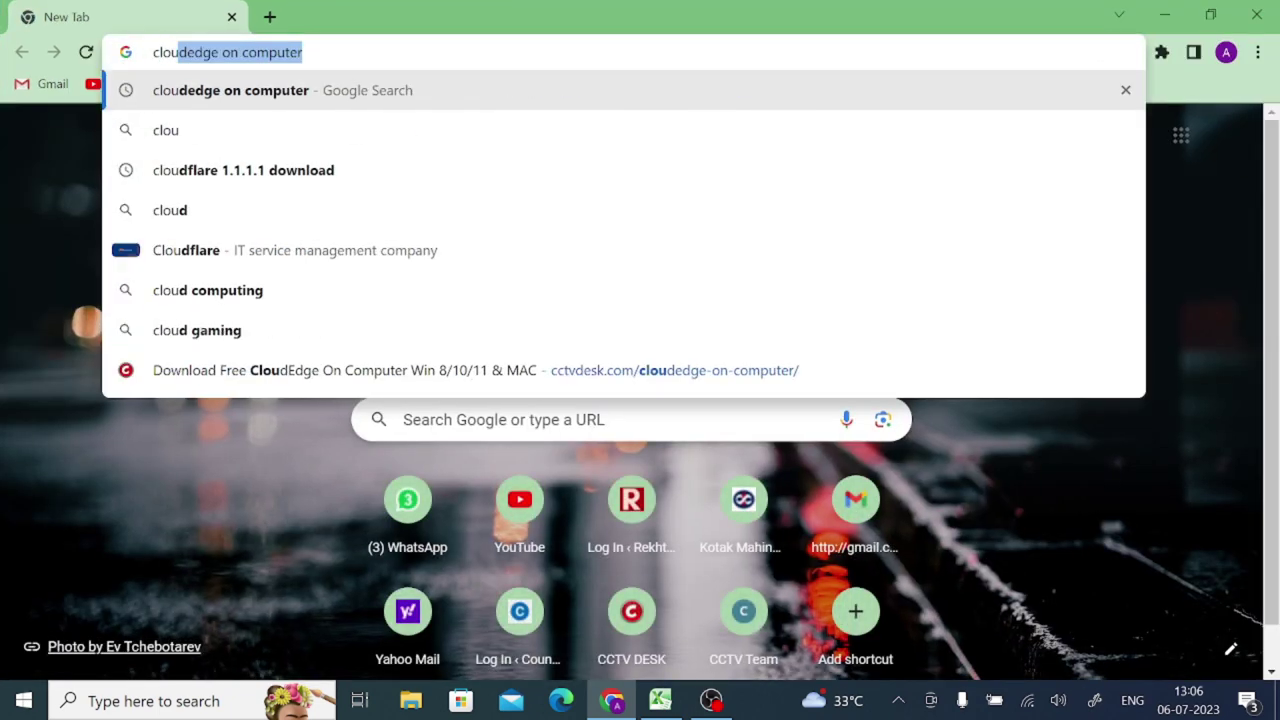
key(Right)
key(Return)
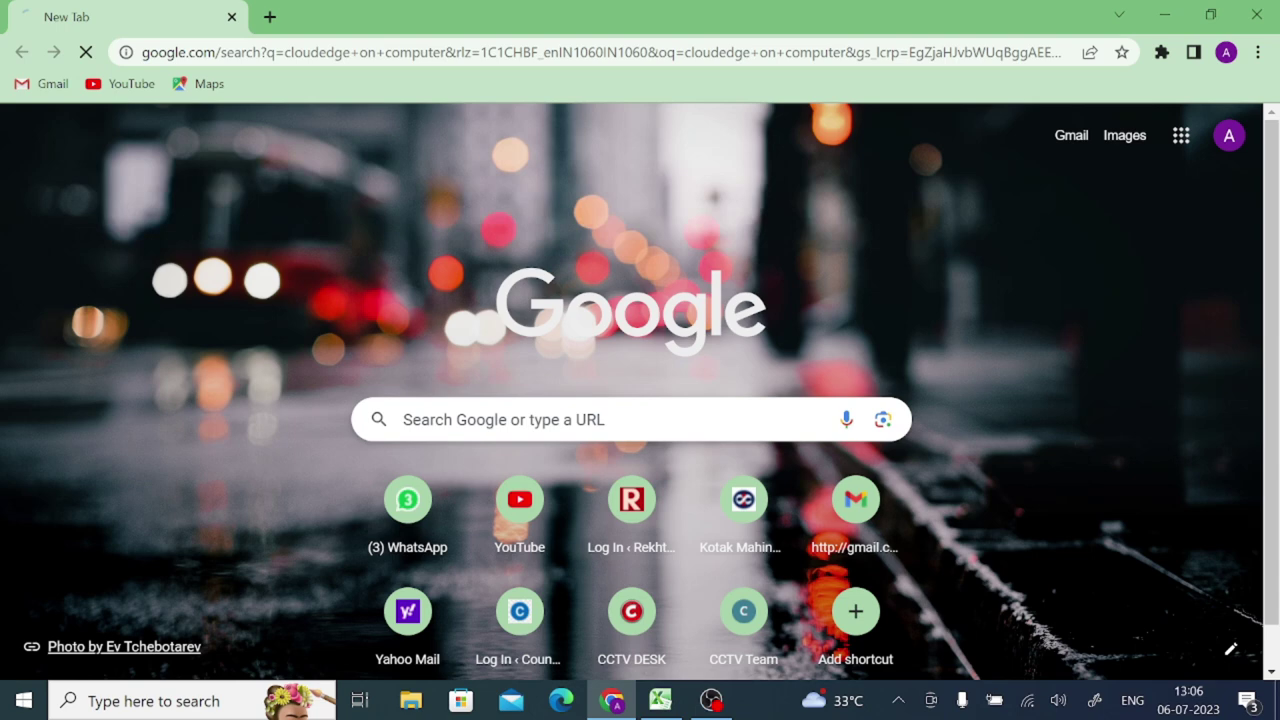
Step: Open the CCTV DESK search result "Download Free CloudEdge On Computer Win 8/10/11"
scroll(255, 594, down, 15)
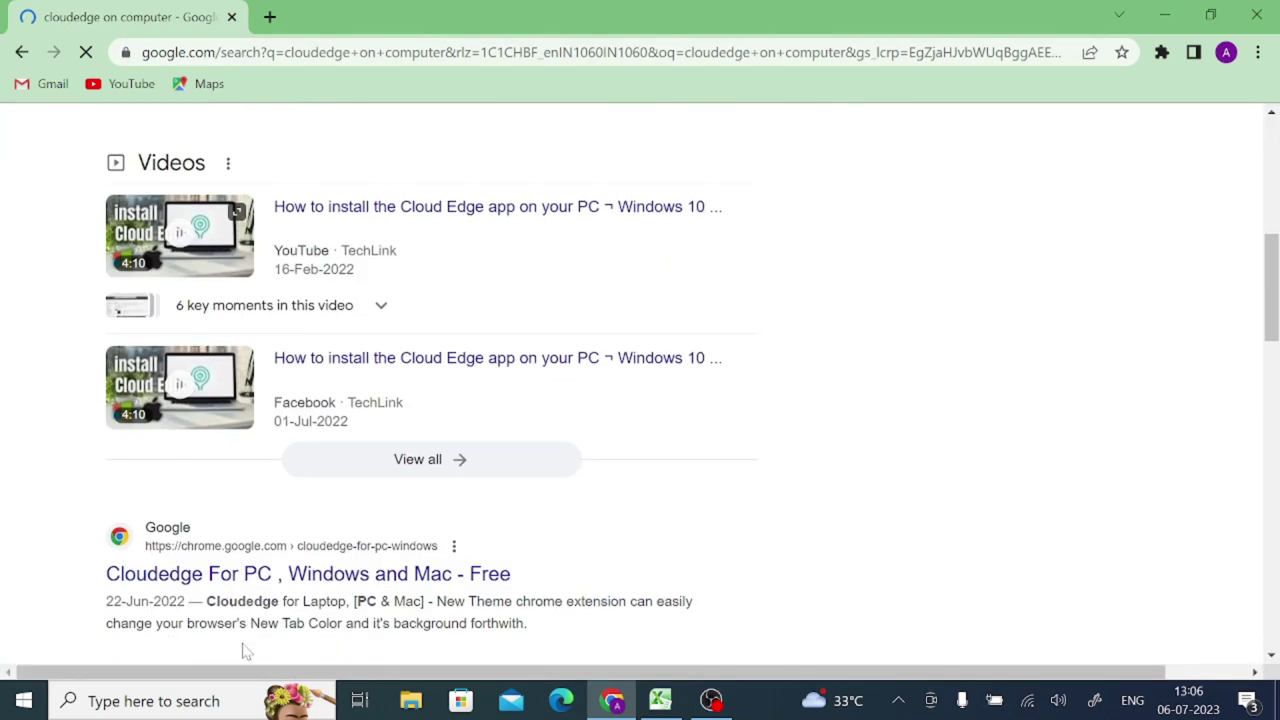
scroll(195, 440, up, 2)
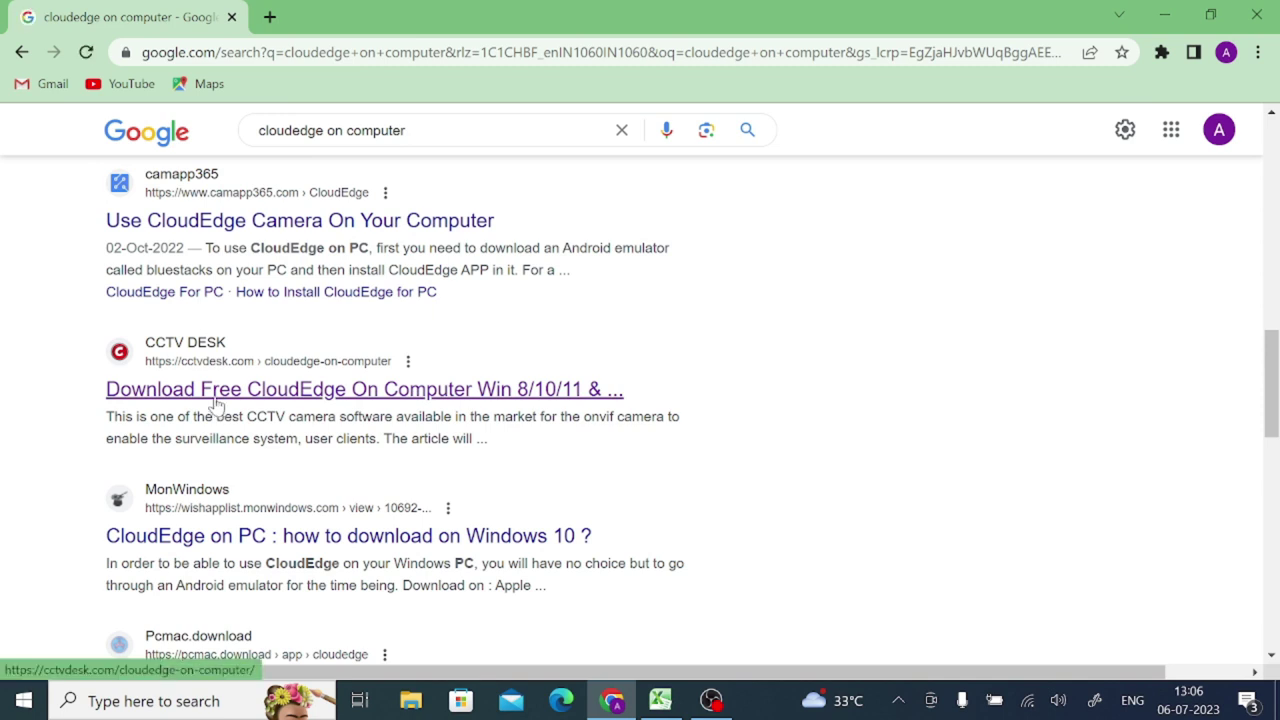
click(263, 398)
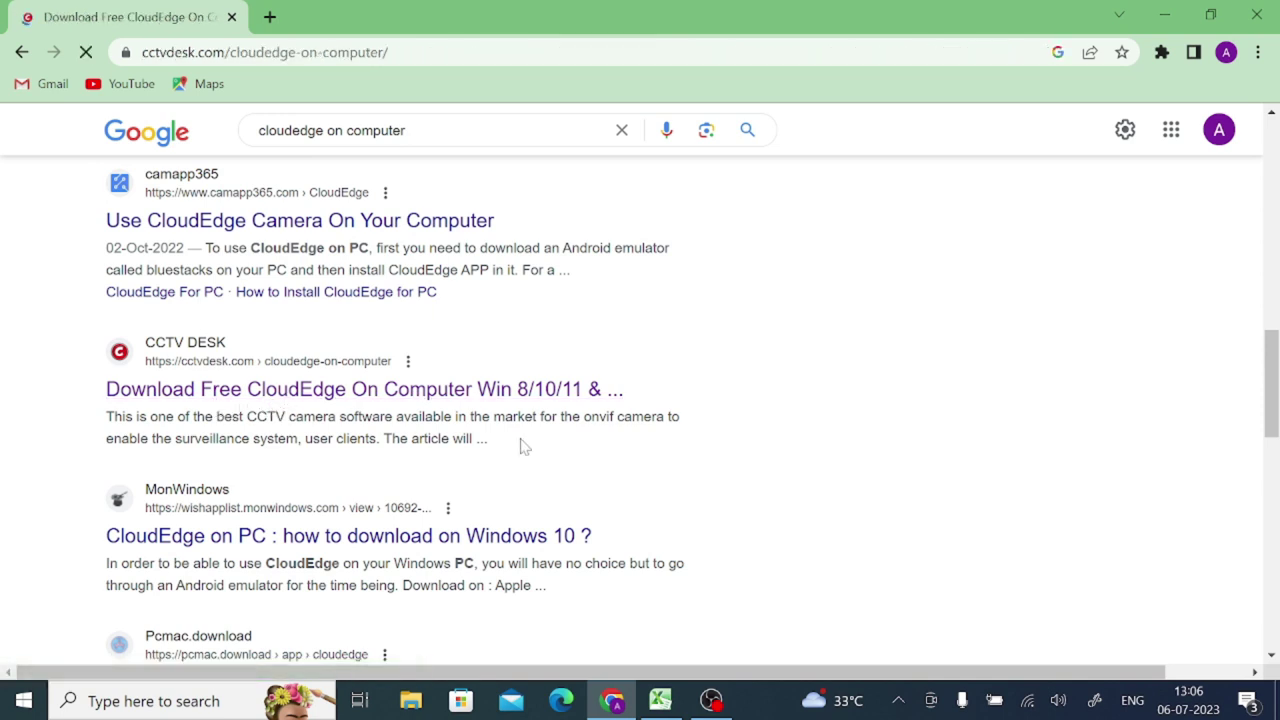
Step: Look over the CloudEdge article and follow its Download for Windows link
scroll(520, 446, down, 5)
scroll(520, 446, down, 4)
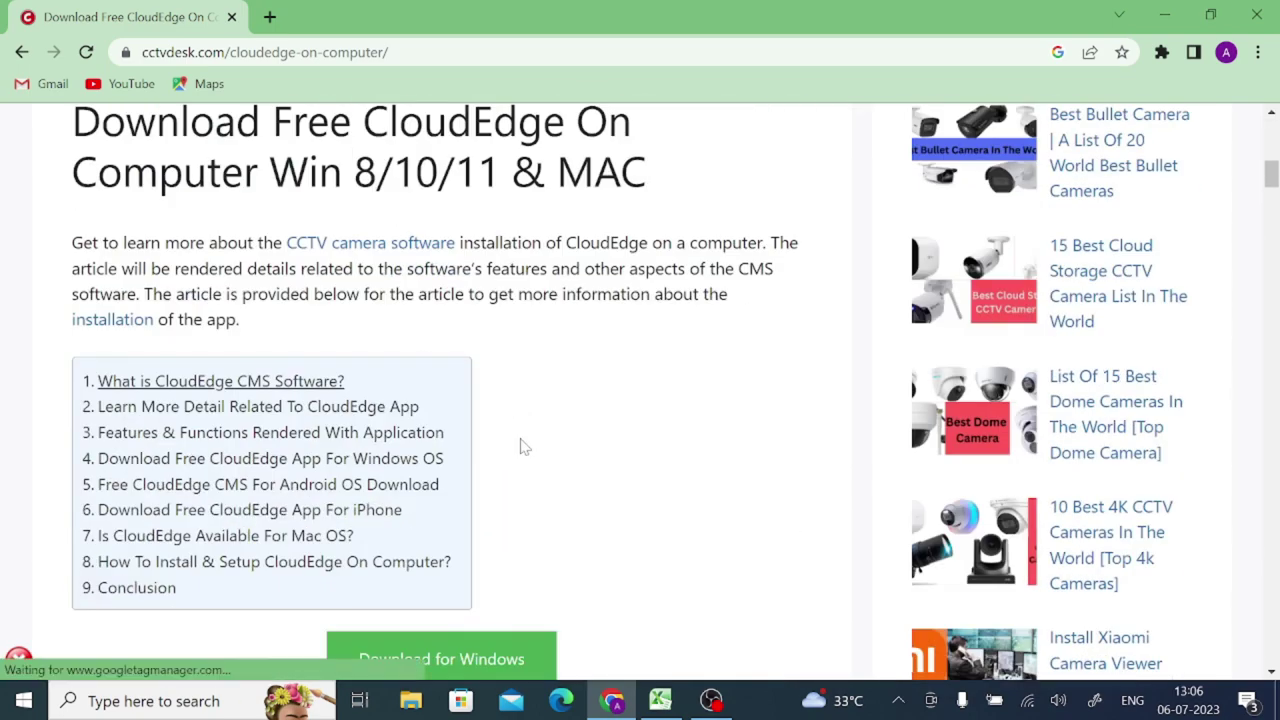
scroll(520, 446, down, 2)
scroll(520, 446, up, 2)
scroll(520, 446, up, 6)
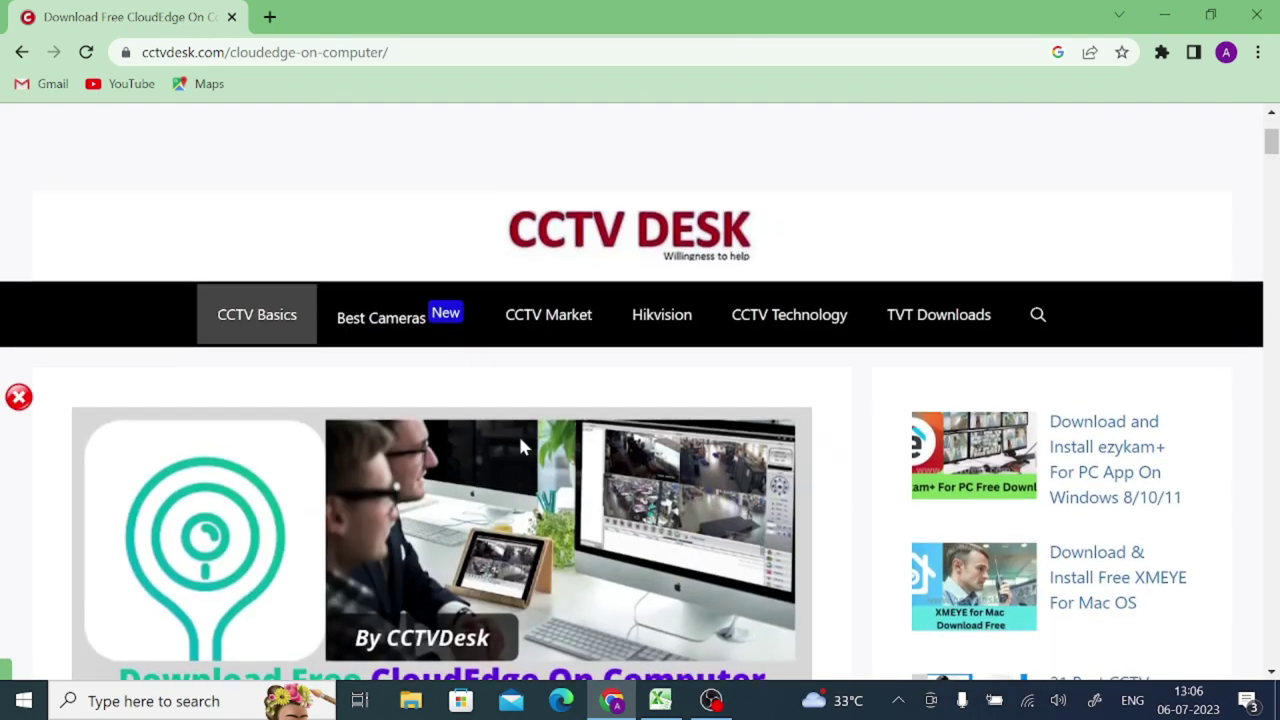
scroll(520, 446, down, 9)
scroll(523, 446, up, 3)
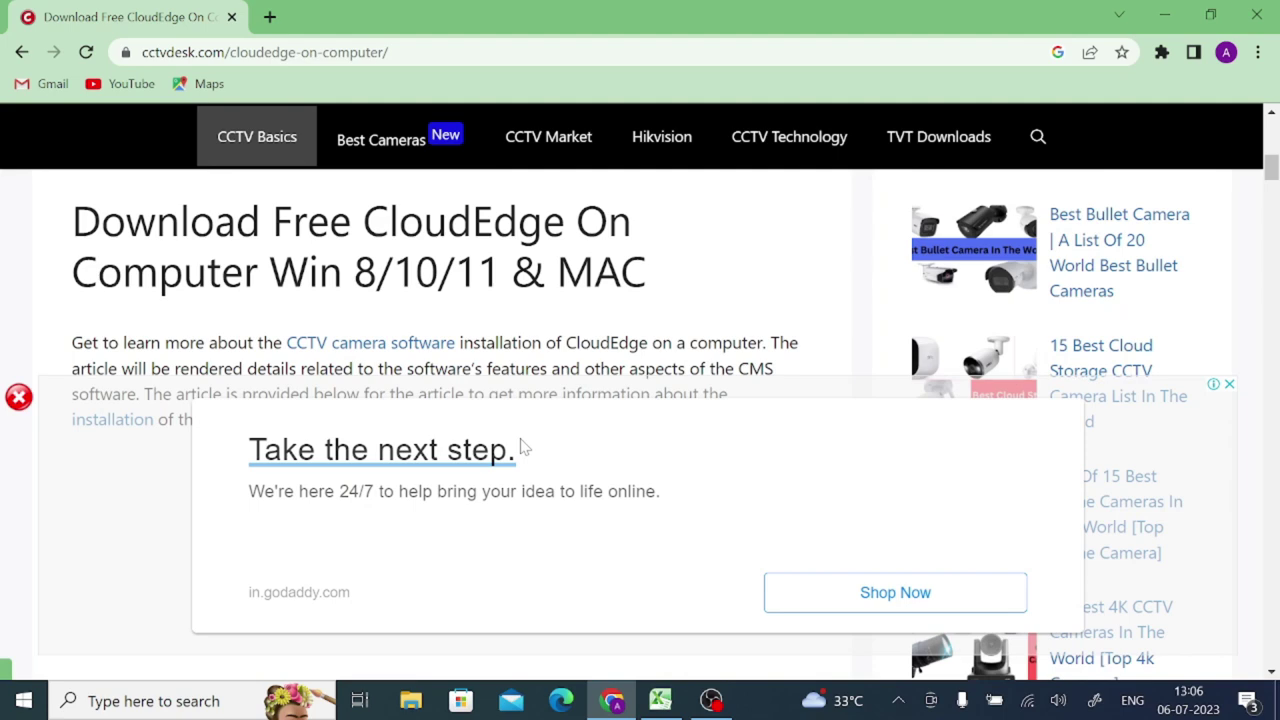
scroll(551, 523, down, 5)
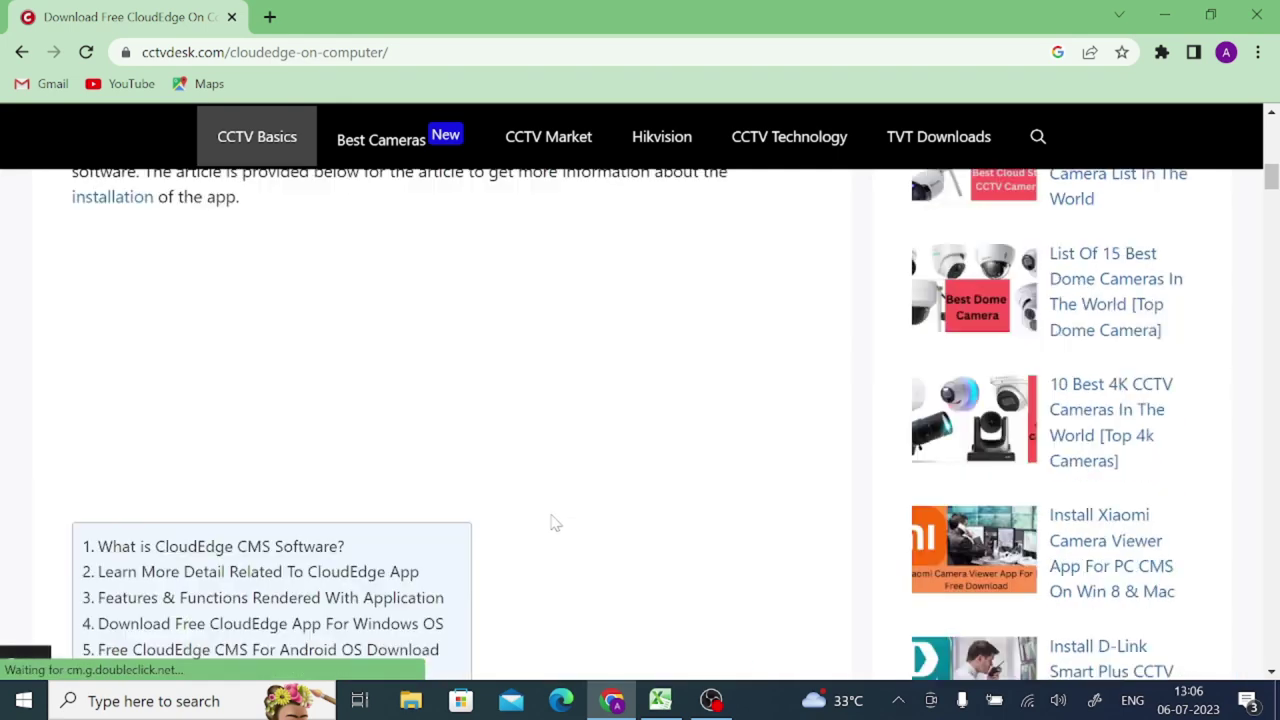
scroll(555, 522, down, 2)
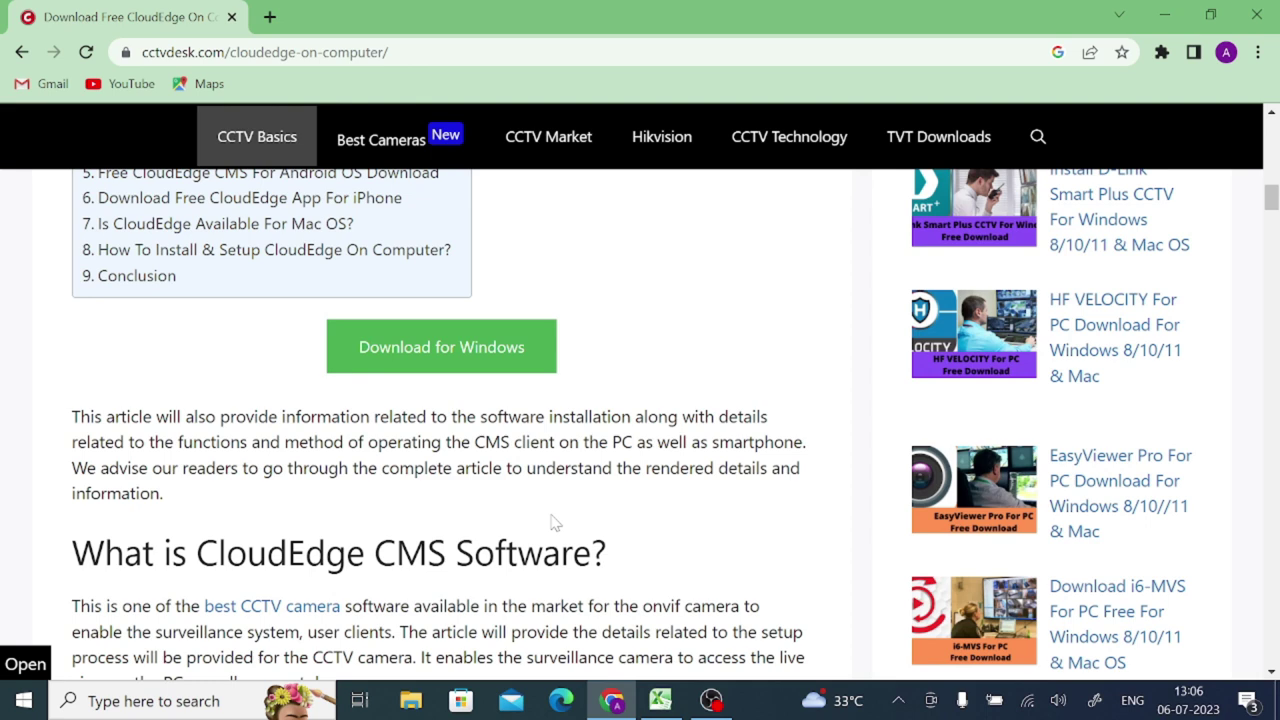
click(417, 362)
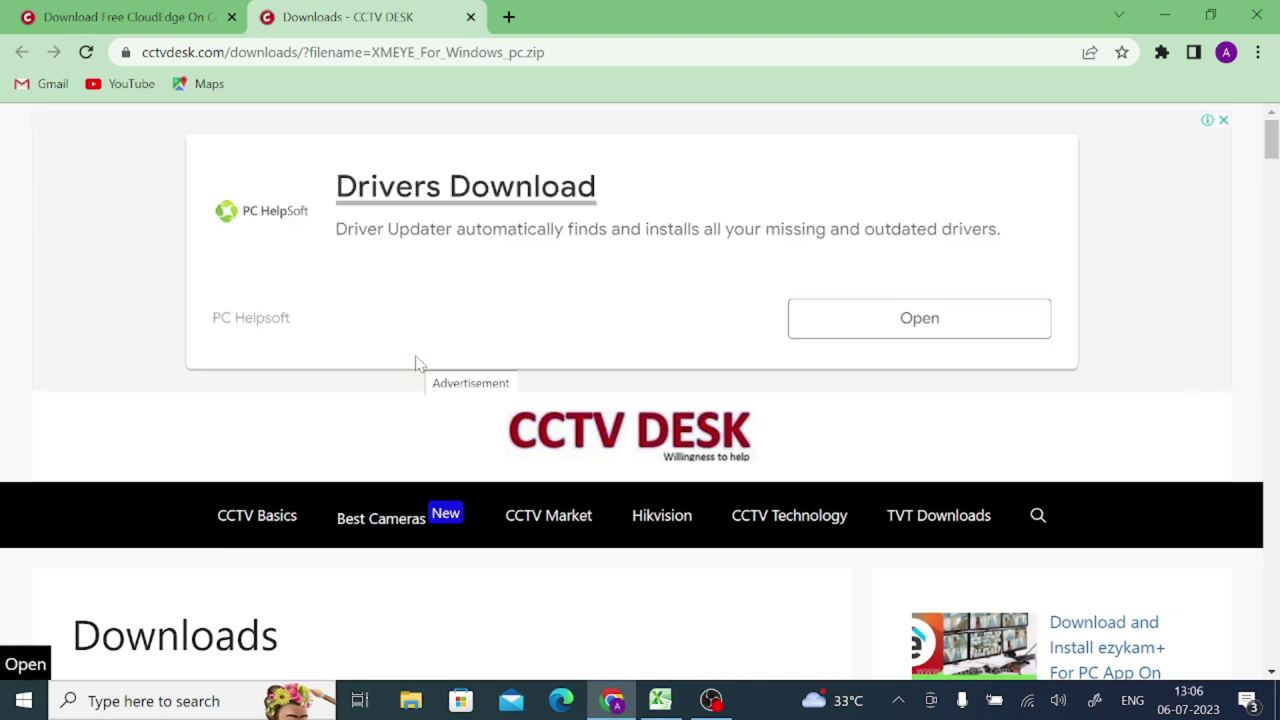
Step: Continue to the File Download page and download XMEYE_For_Windows_pc.zip
scroll(466, 500, down, 4)
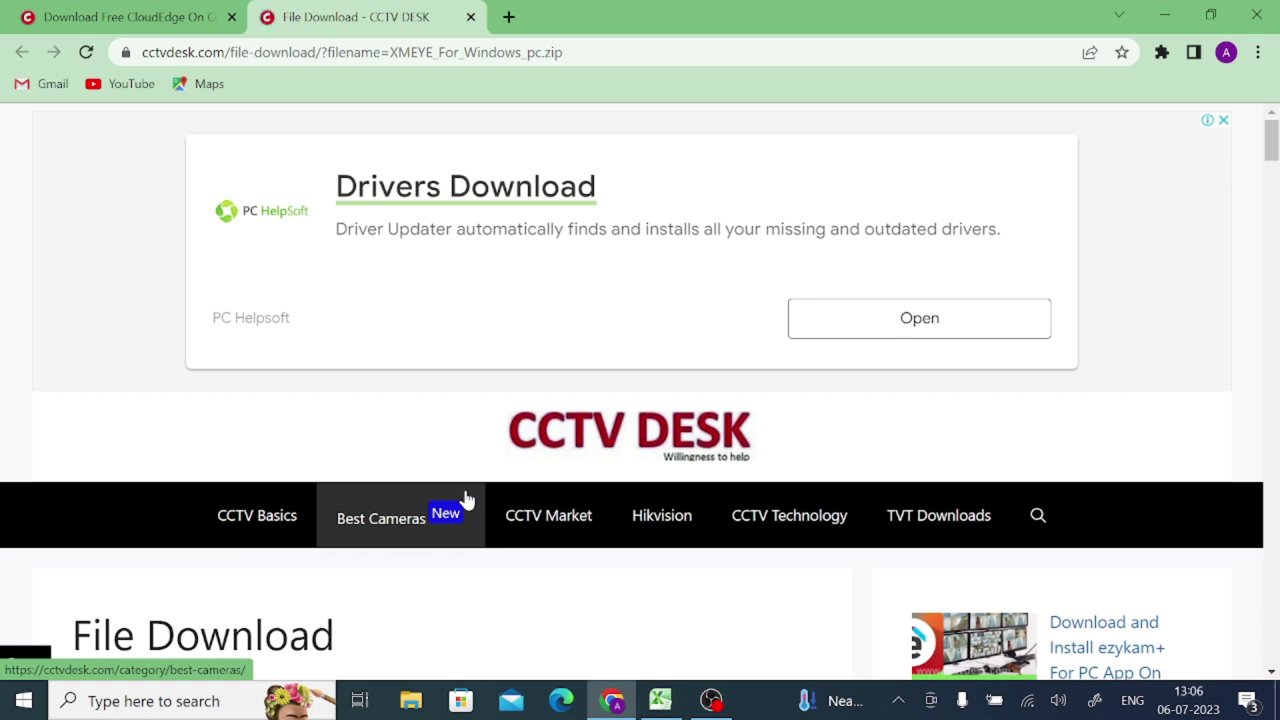
scroll(465, 497, down, 4)
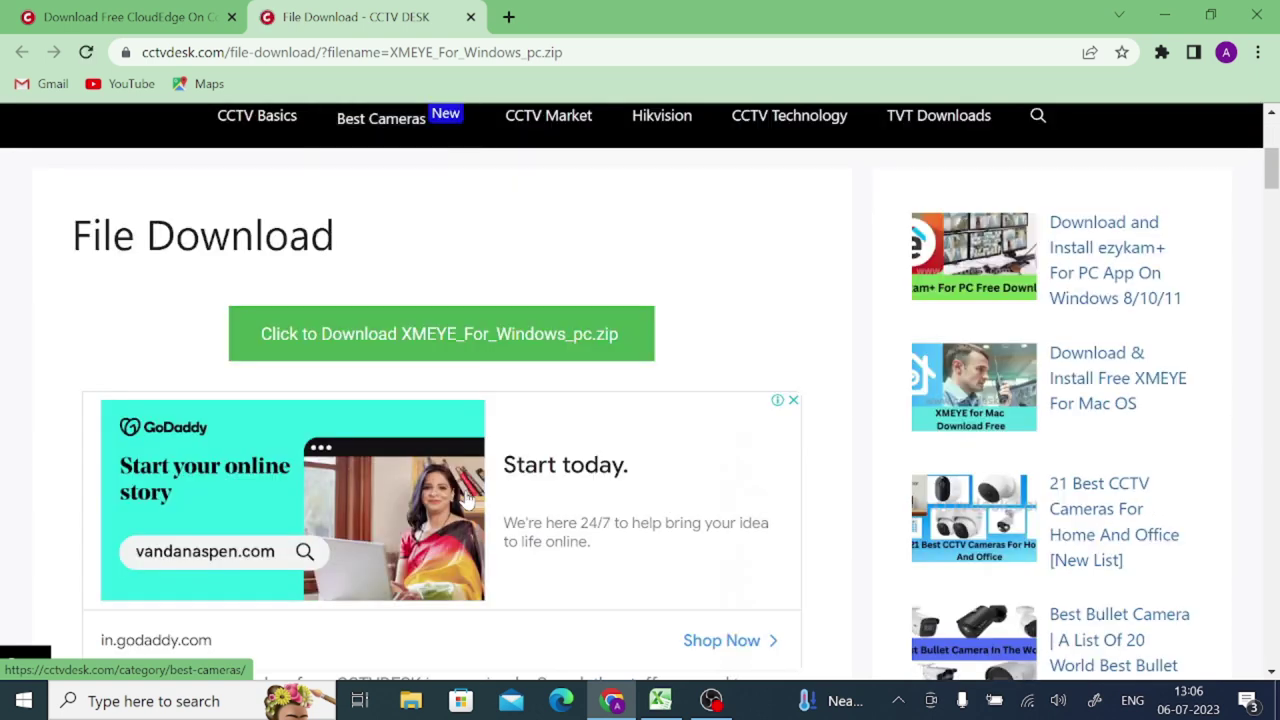
click(404, 338)
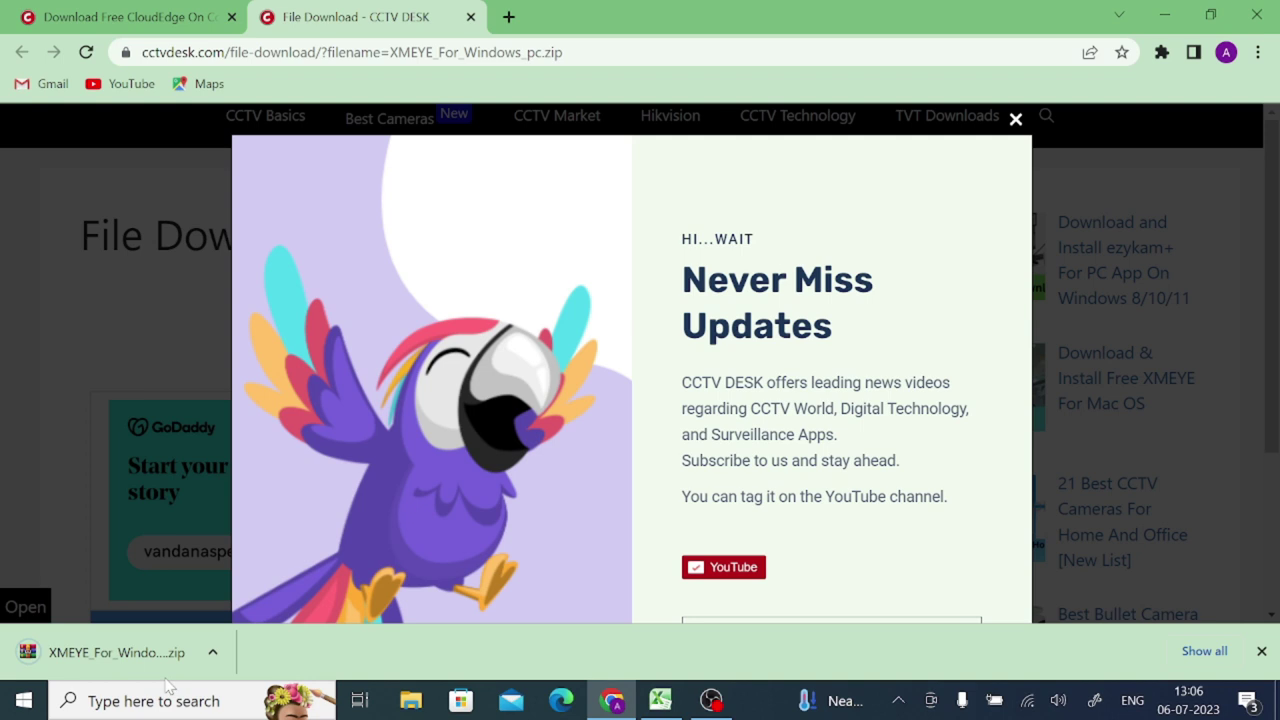
Step: Show the downloaded zip in its folder and extract it to a folder named "XMEYE_For_Windows_pc (1)"
click(155, 660)
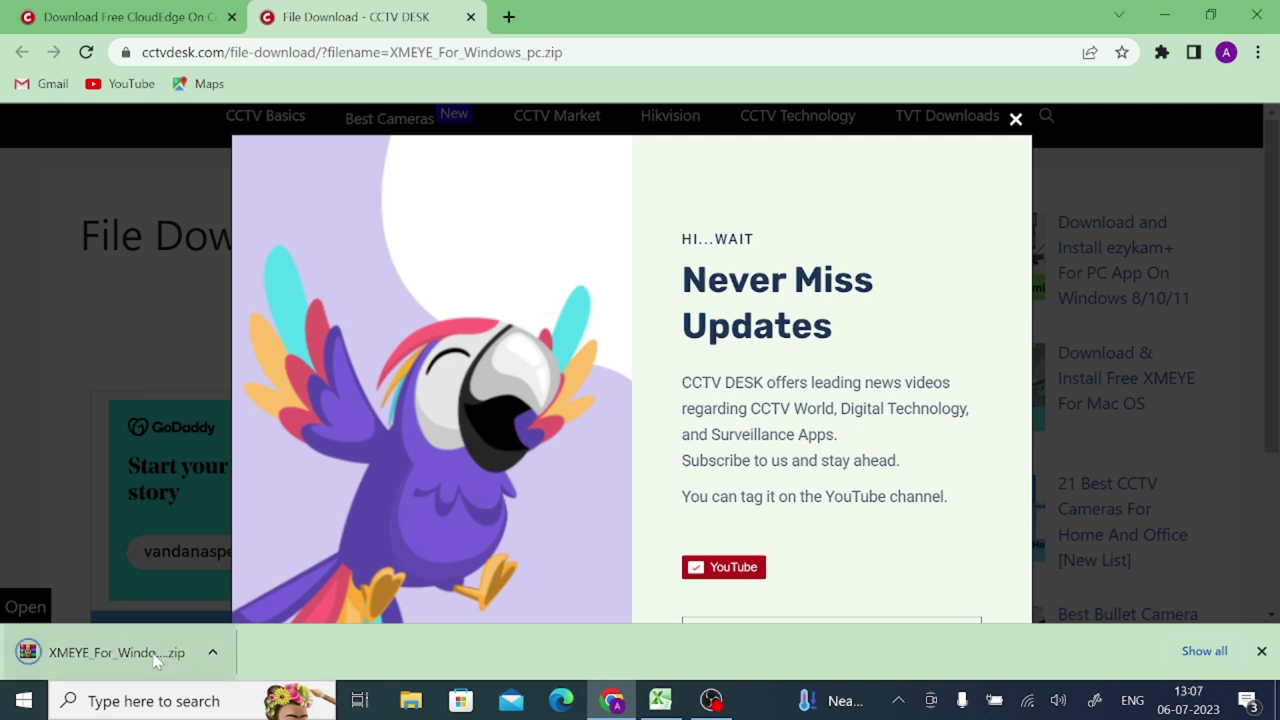
click(213, 654)
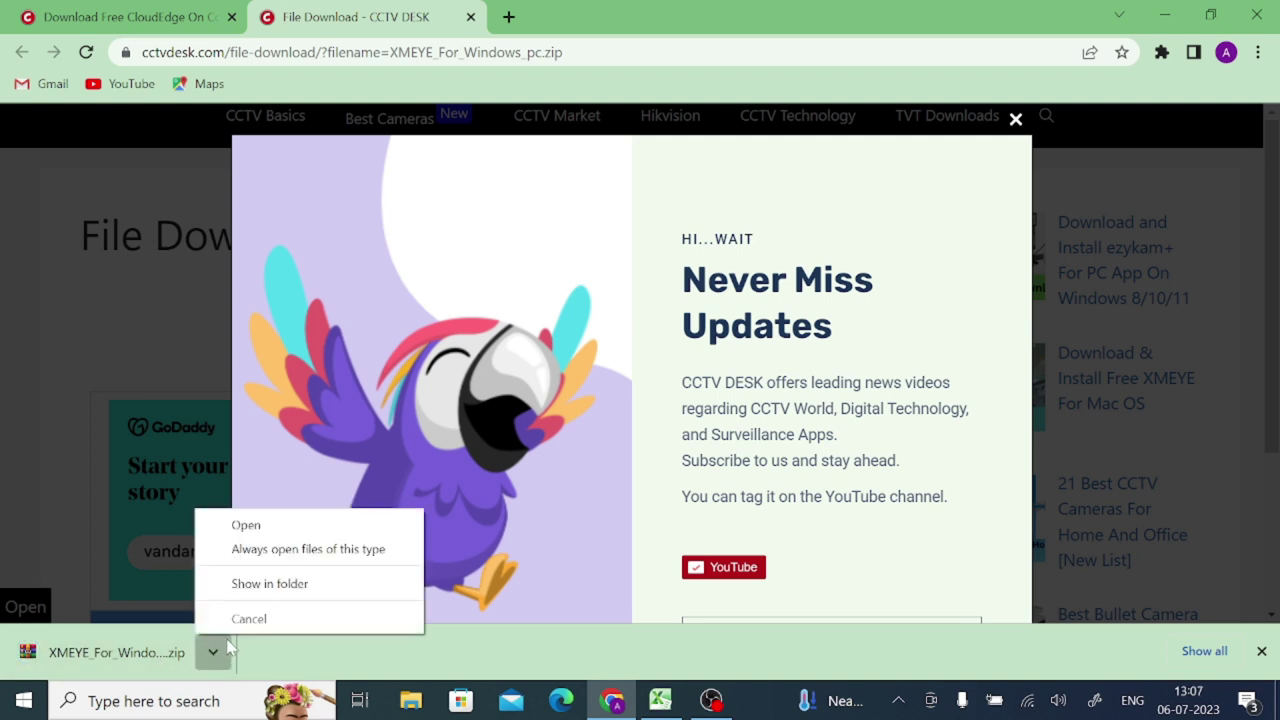
click(255, 595)
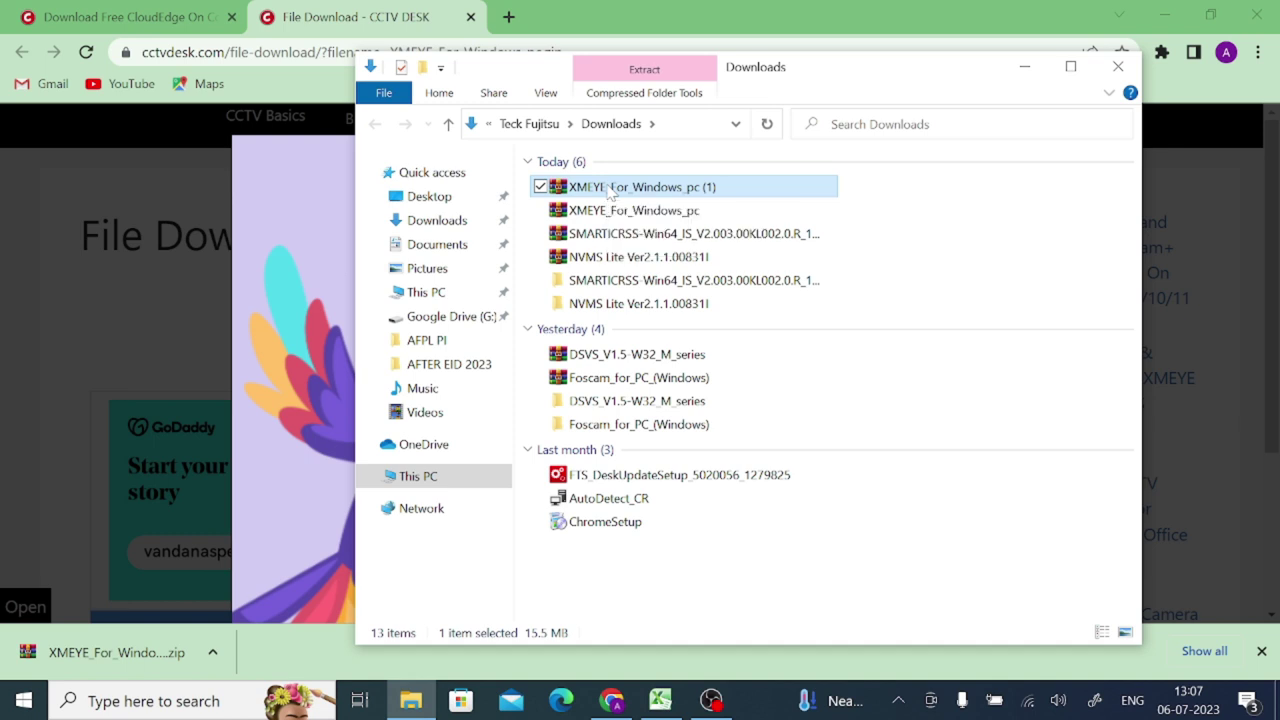
right_click(607, 189)
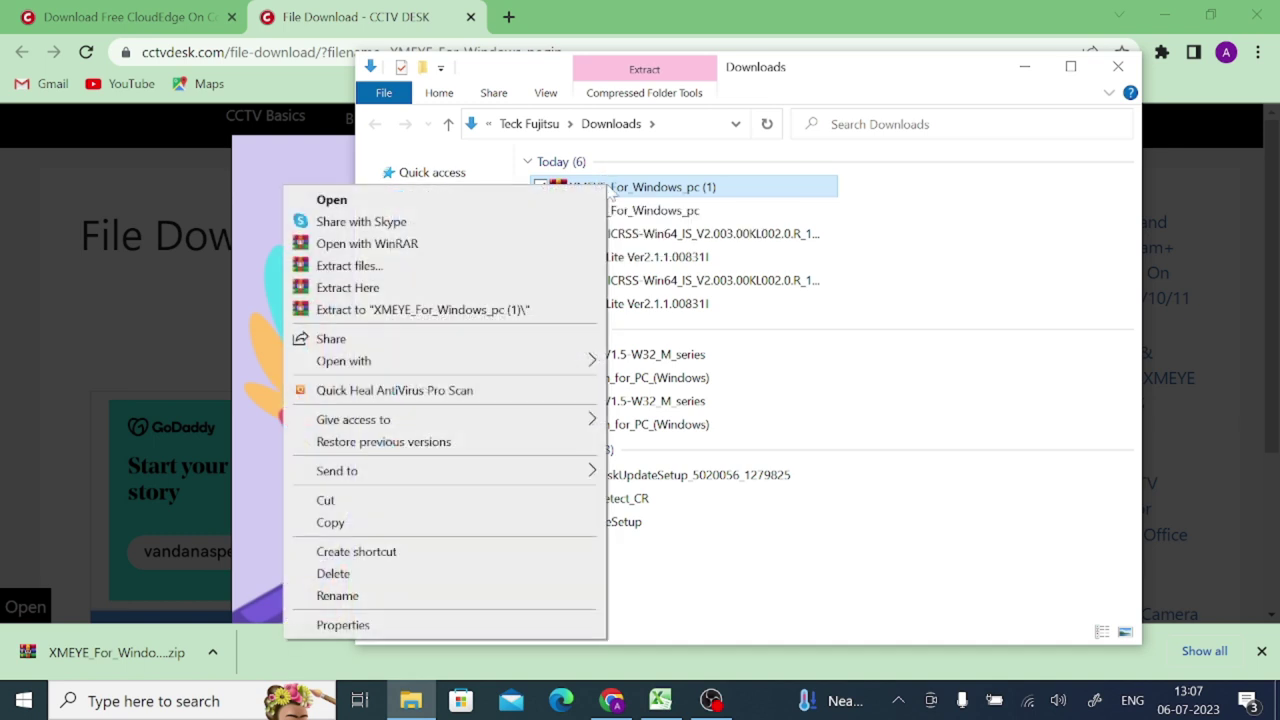
click(407, 310)
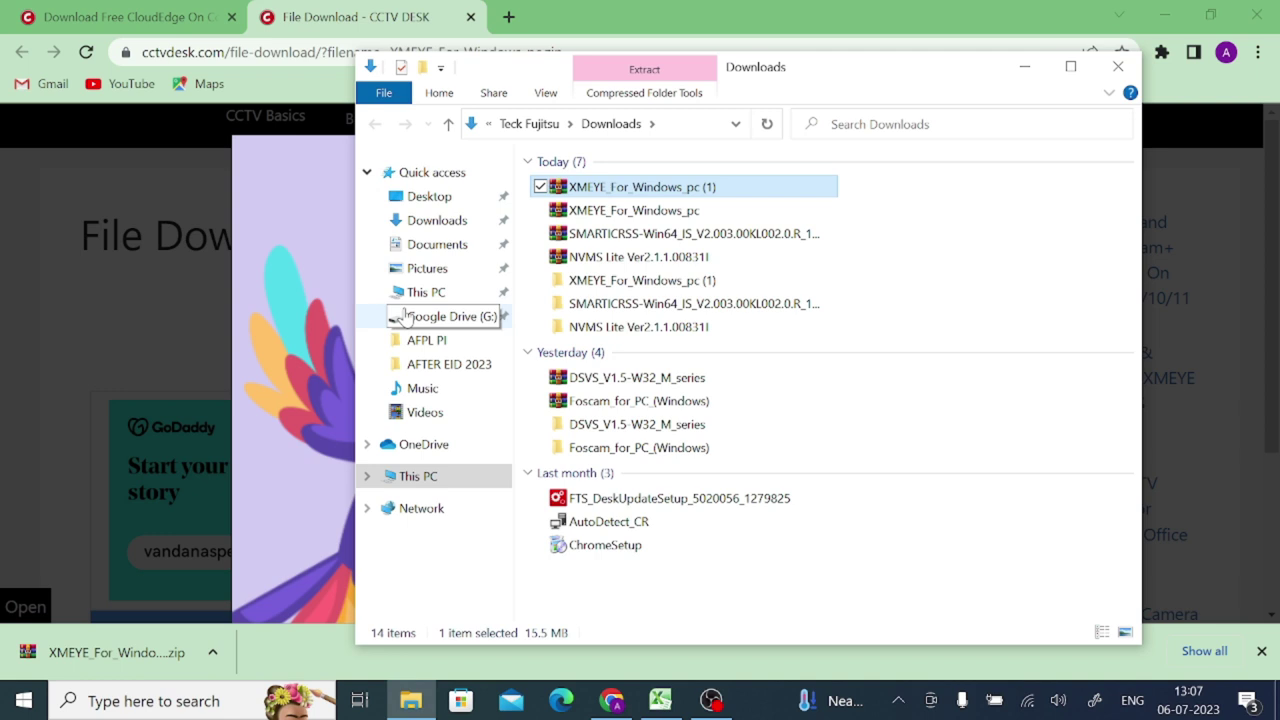
Step: Open the extracted folder and run the XMEYE For Windows installer as administrator
double_click(597, 283)
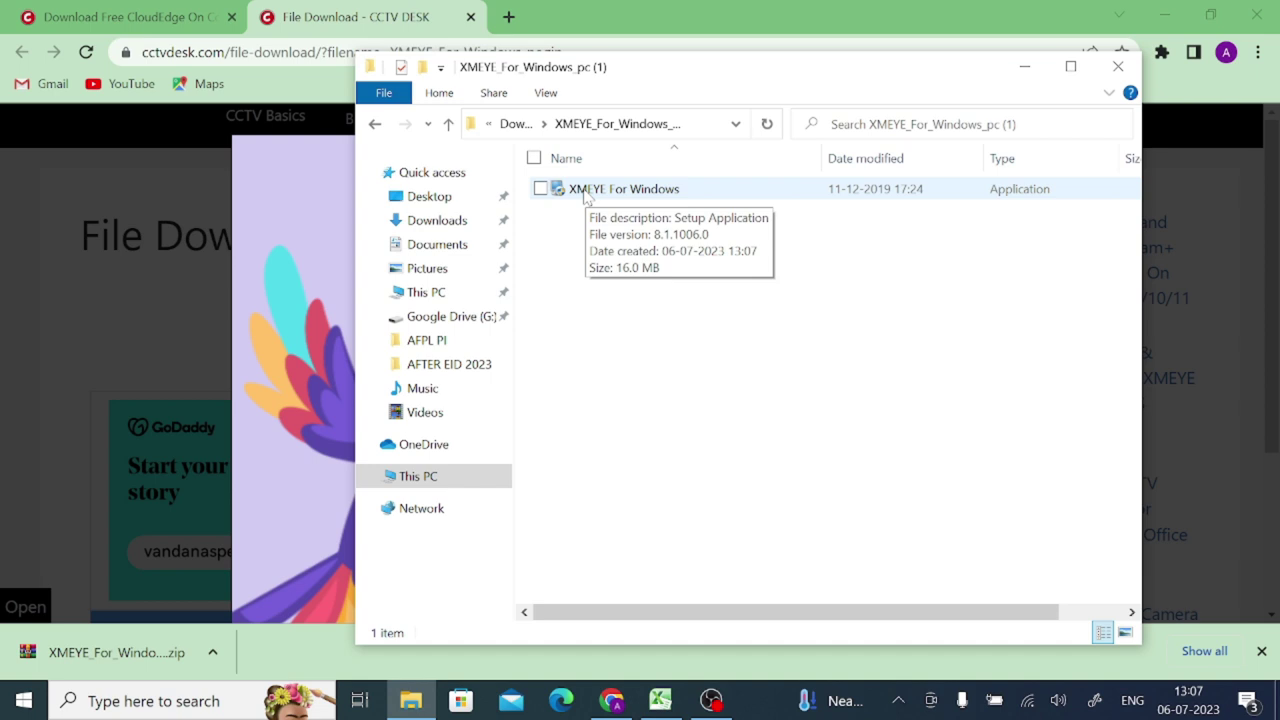
double_click(584, 192)
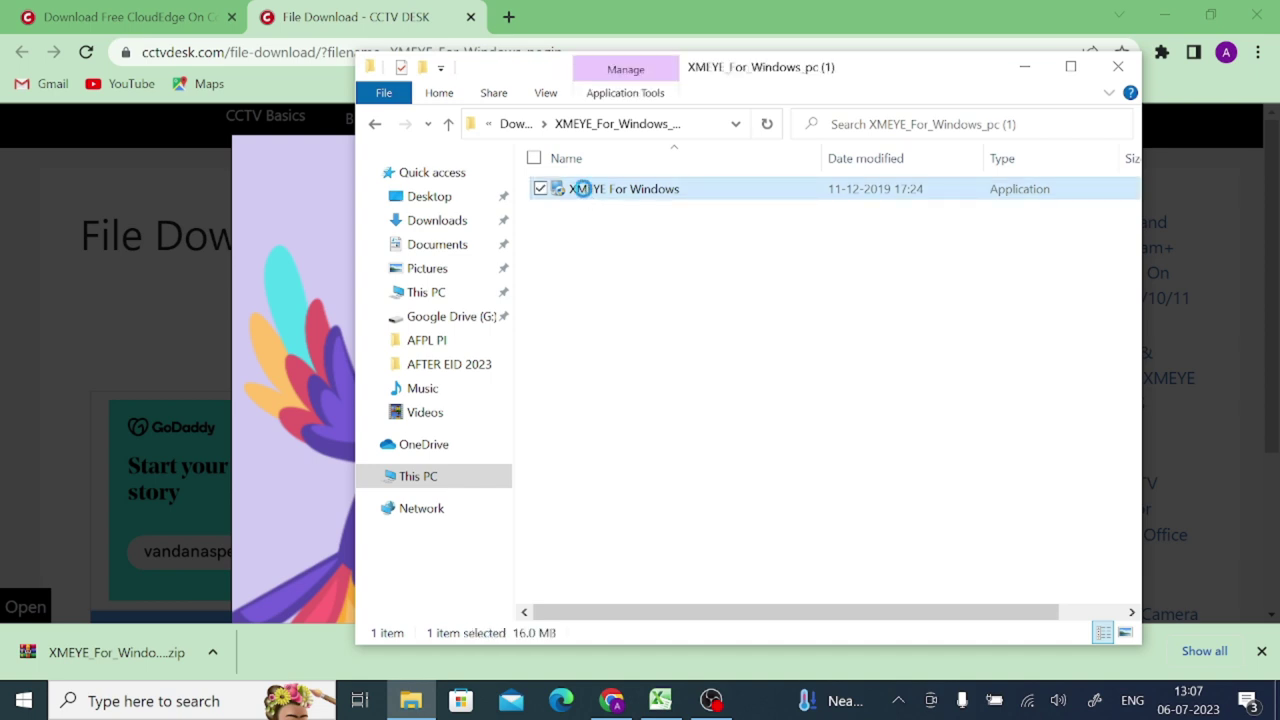
right_click(584, 189)
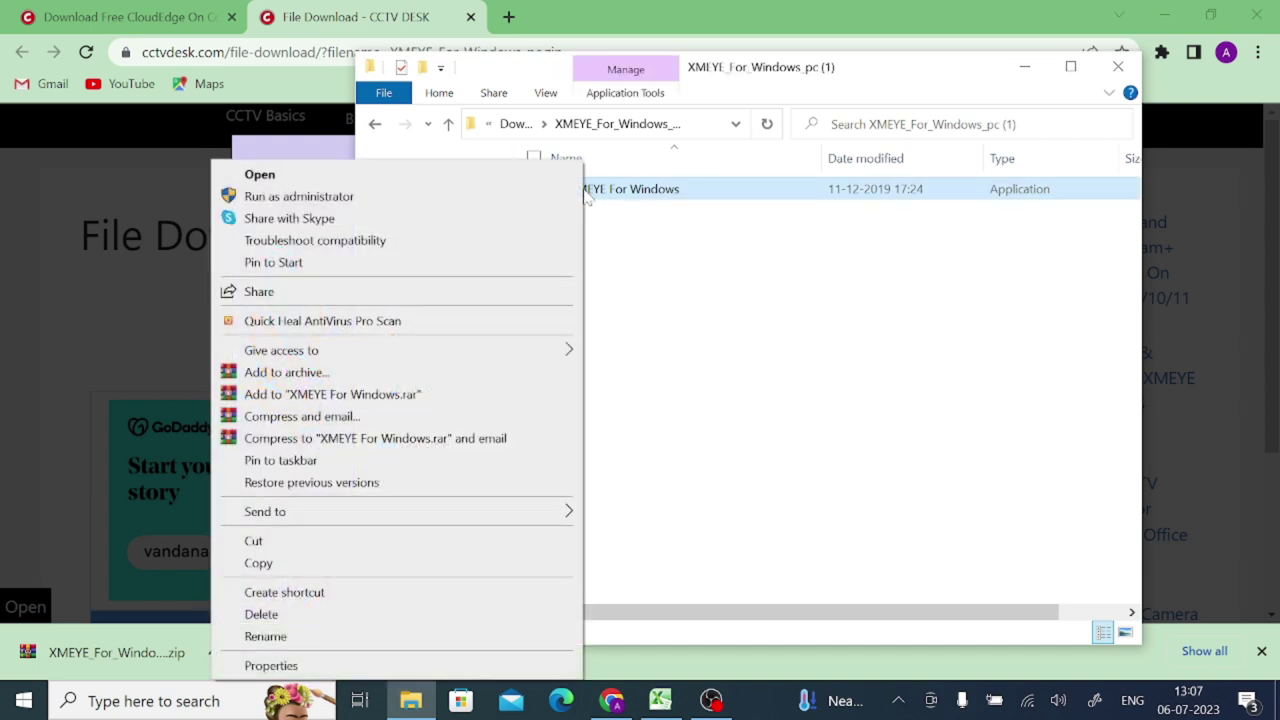
click(376, 197)
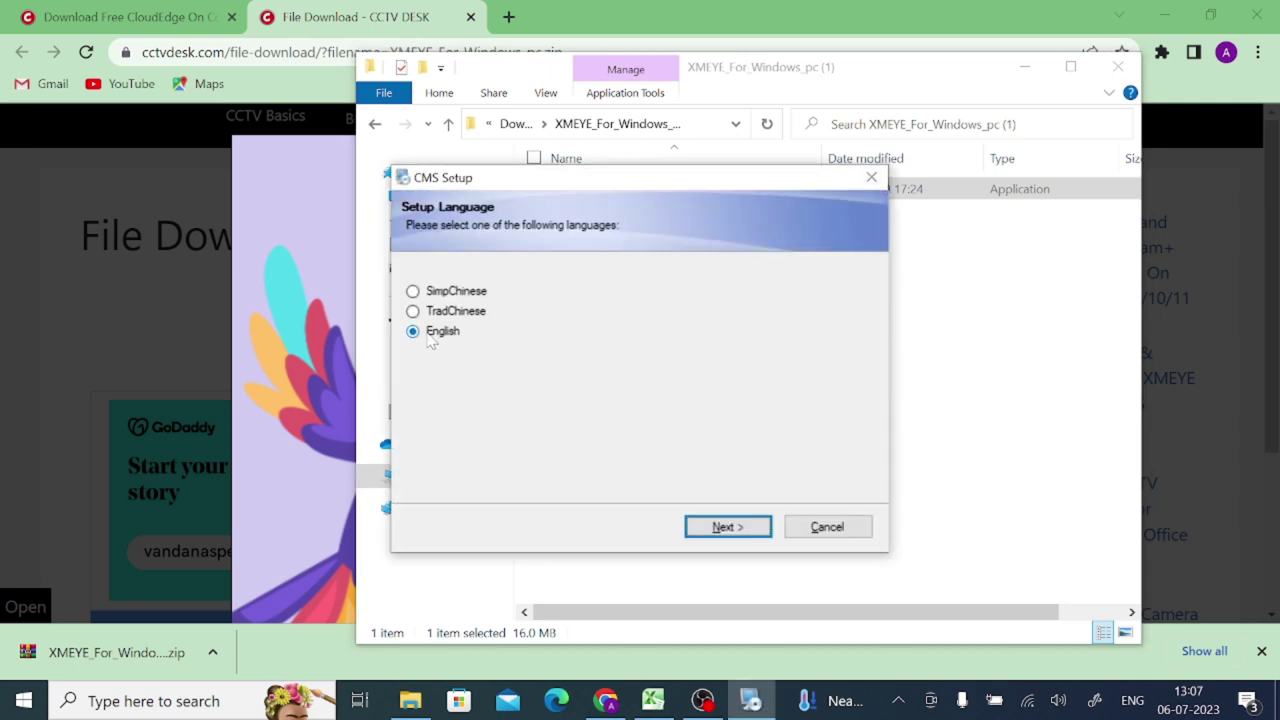
Step: Install CMS in English to C:\Program Files (x86)\CMS, finish the installer and close the extracted folder's window
click(713, 530)
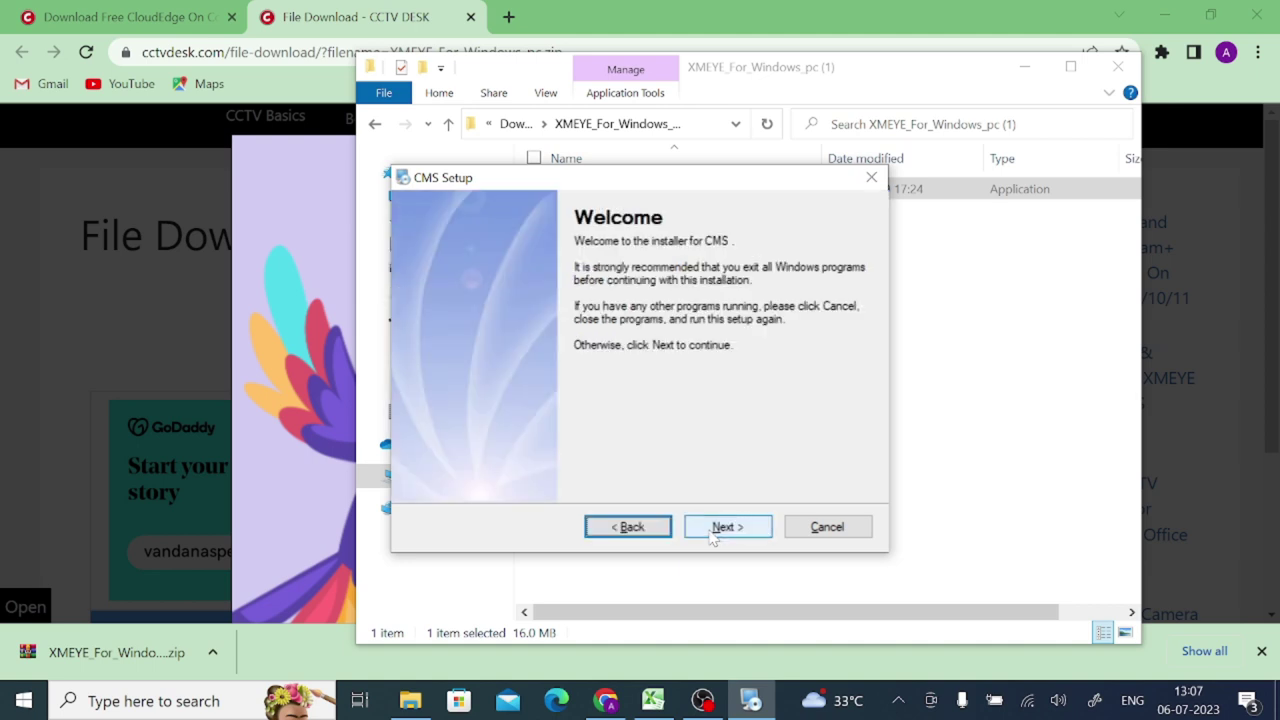
click(713, 530)
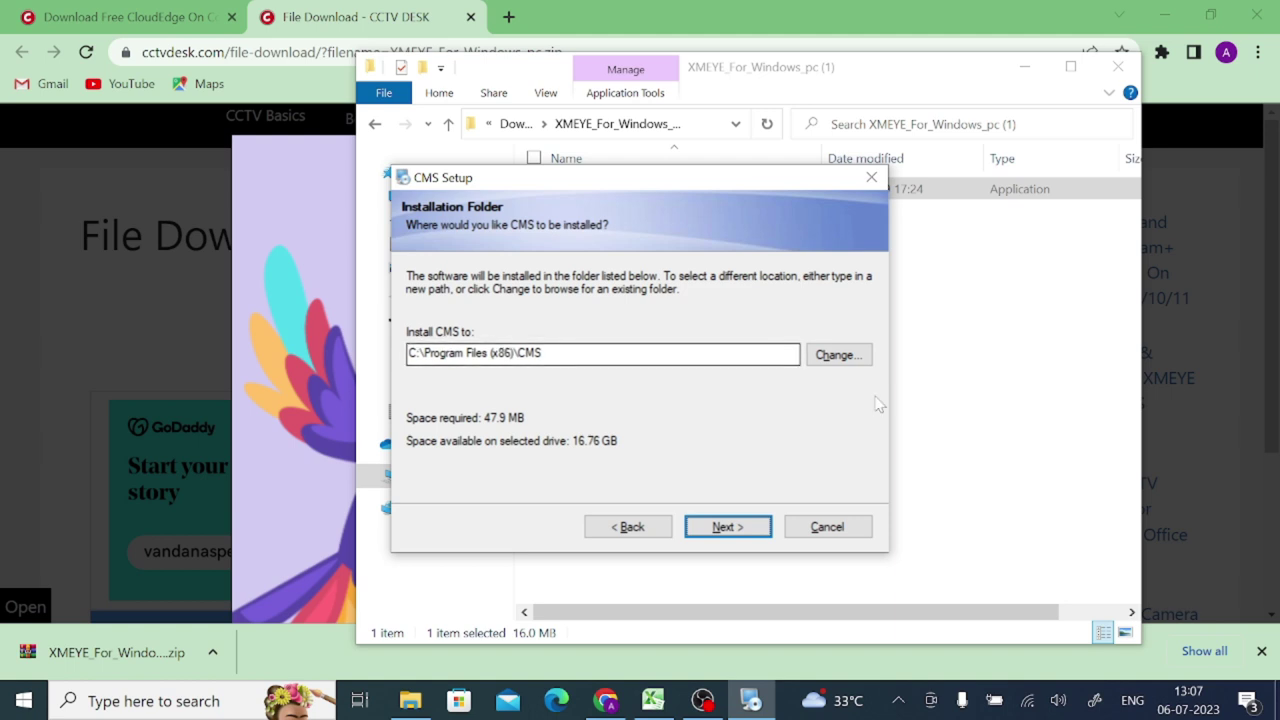
click(737, 530)
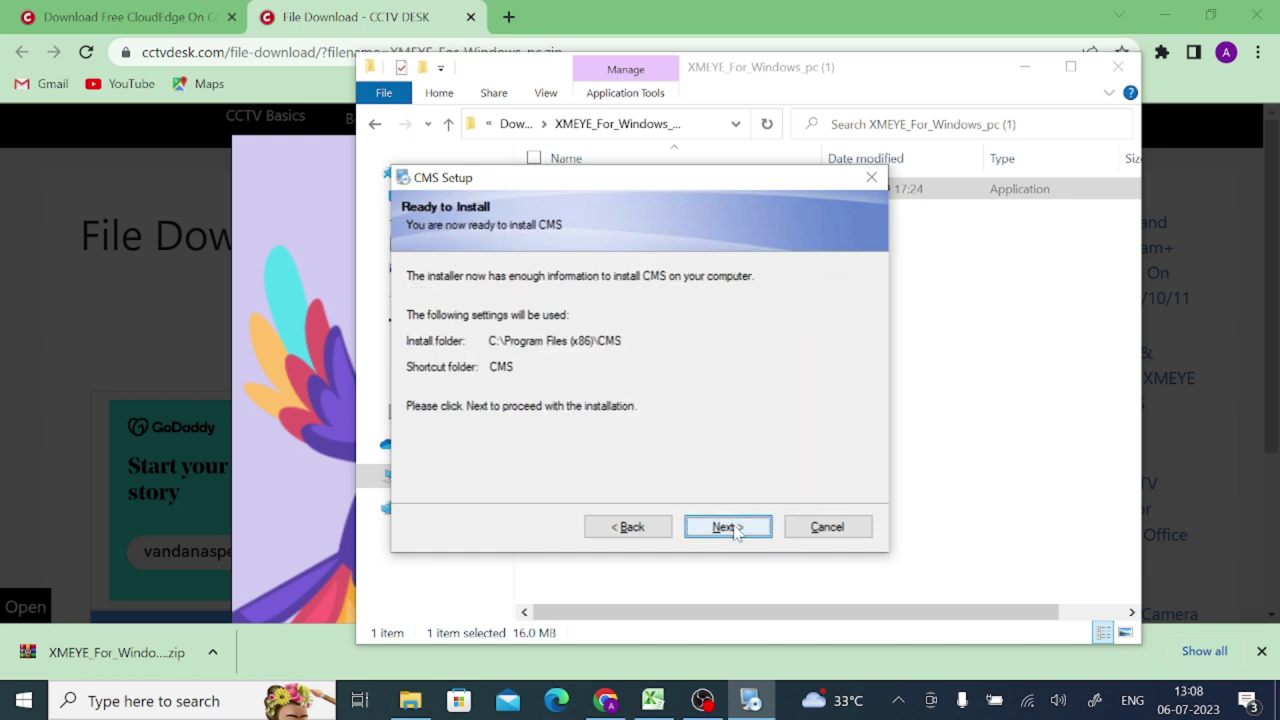
click(727, 527)
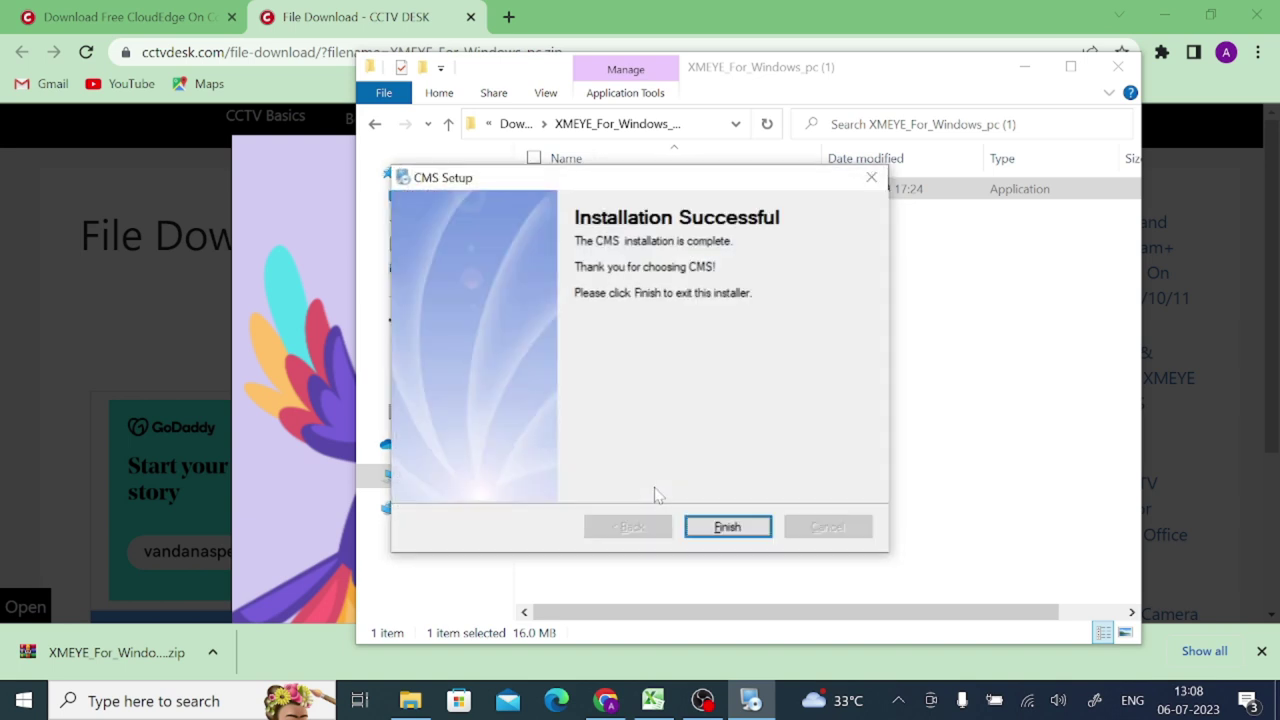
click(728, 527)
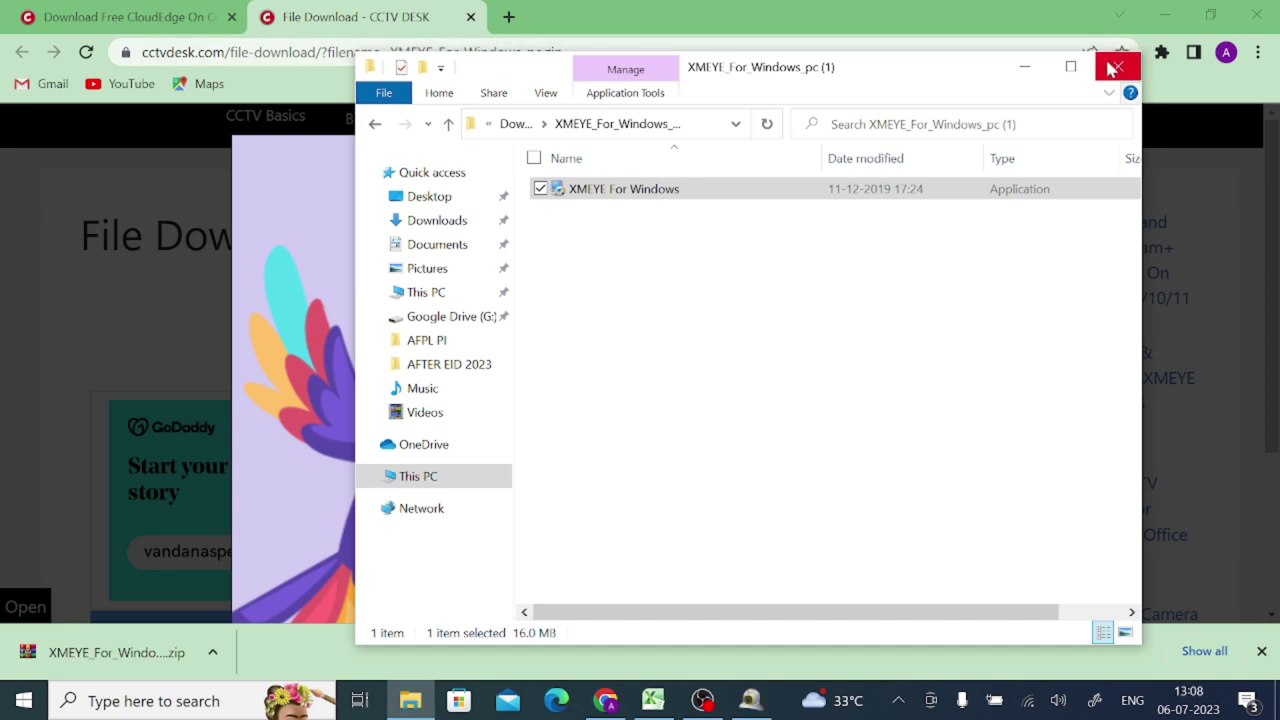
click(1116, 67)
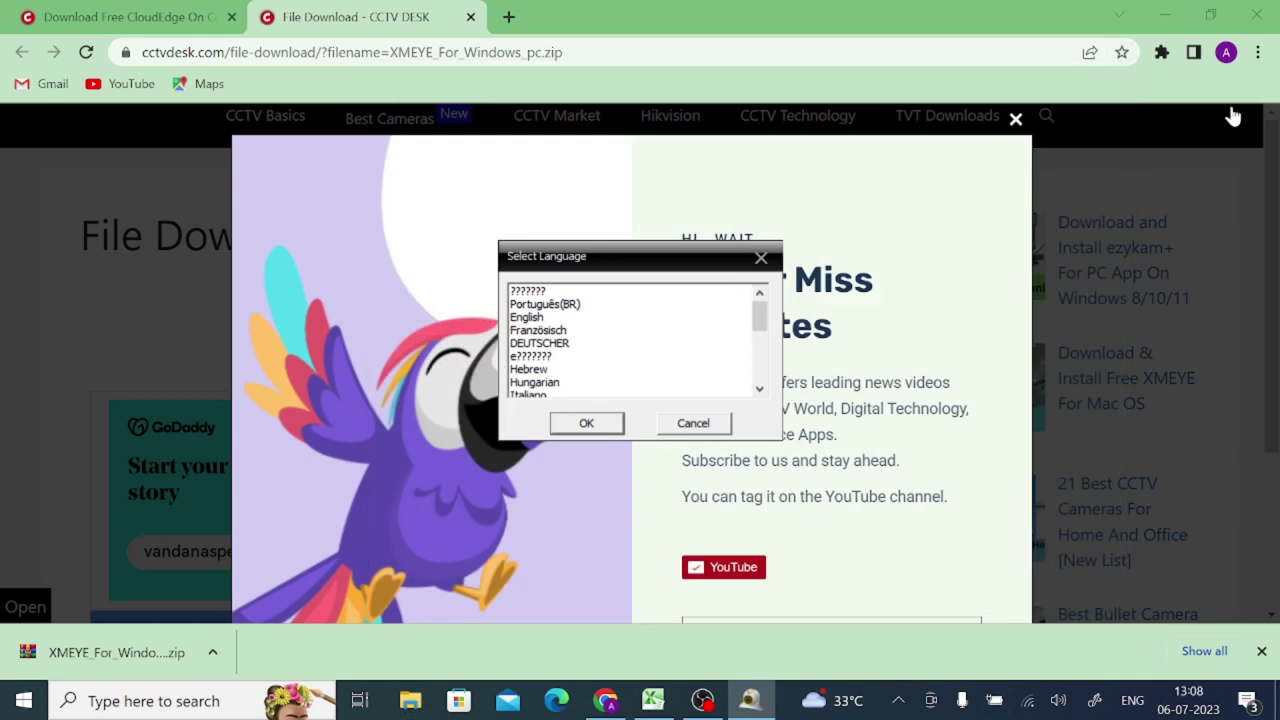
Step: Minimize the browser, choose English as the CMS language, log in with the prefilled user name and dismiss the empty device list prompt
click(1164, 14)
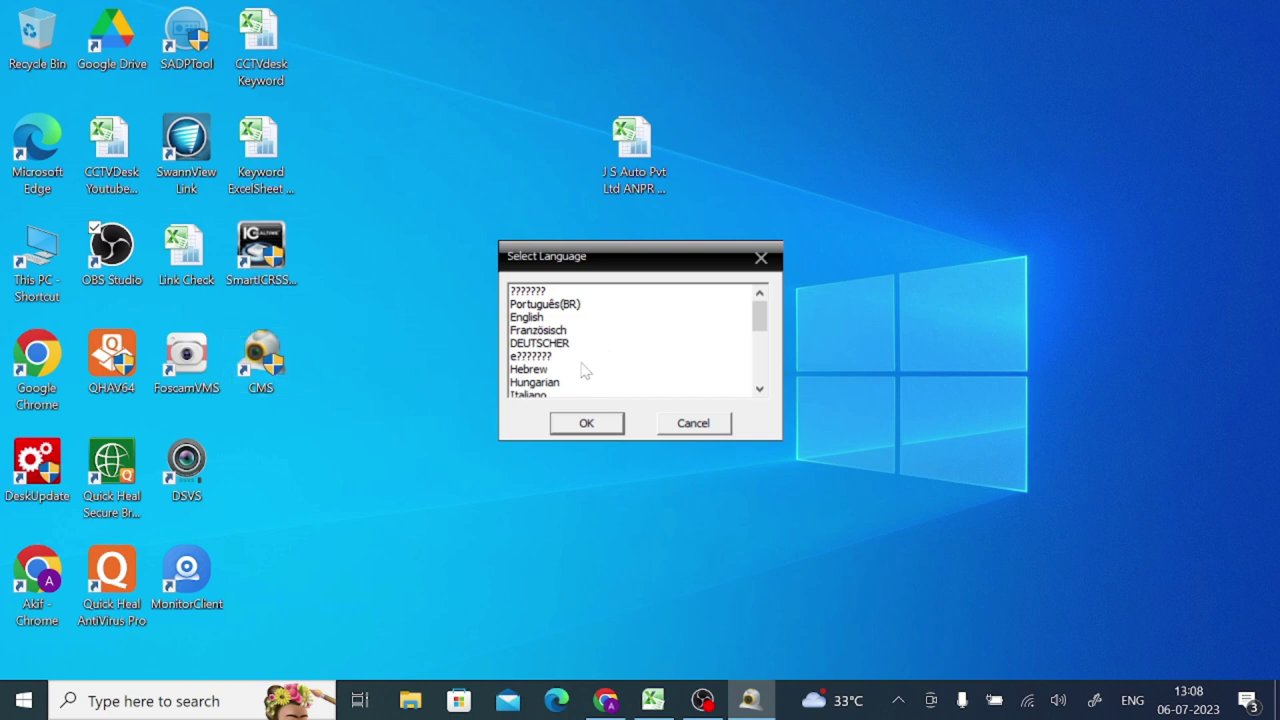
click(537, 318)
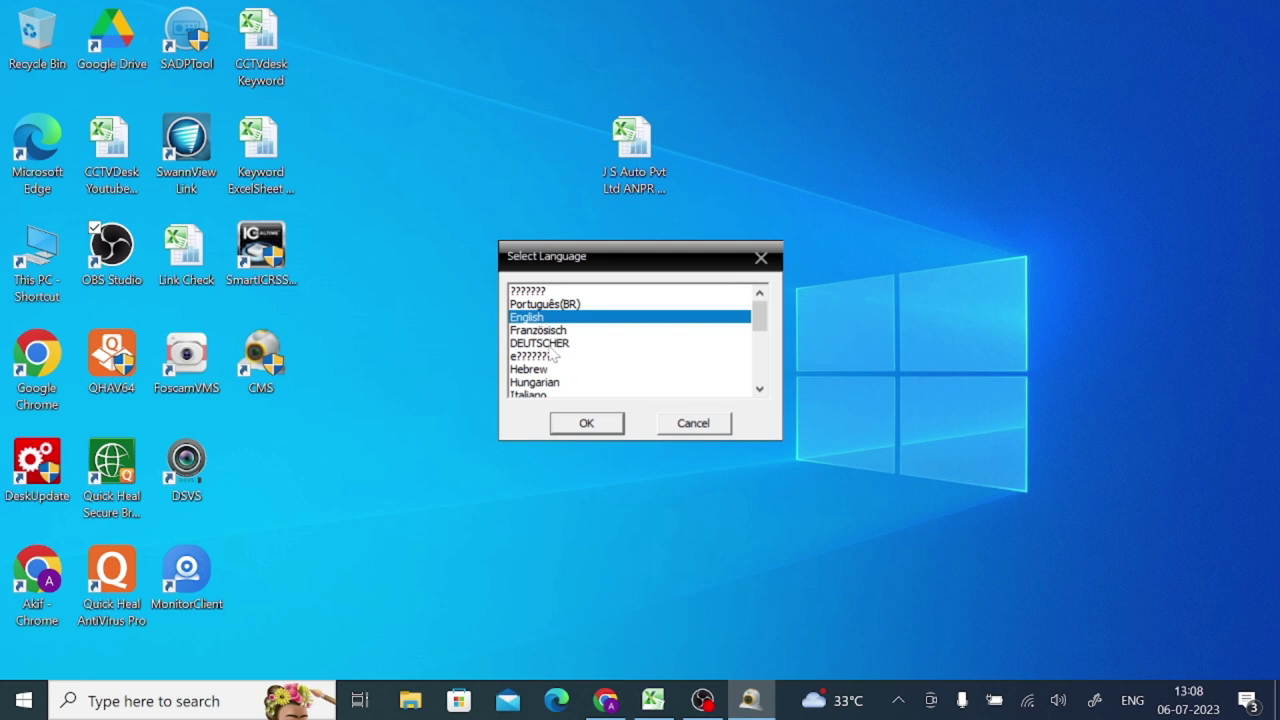
click(587, 426)
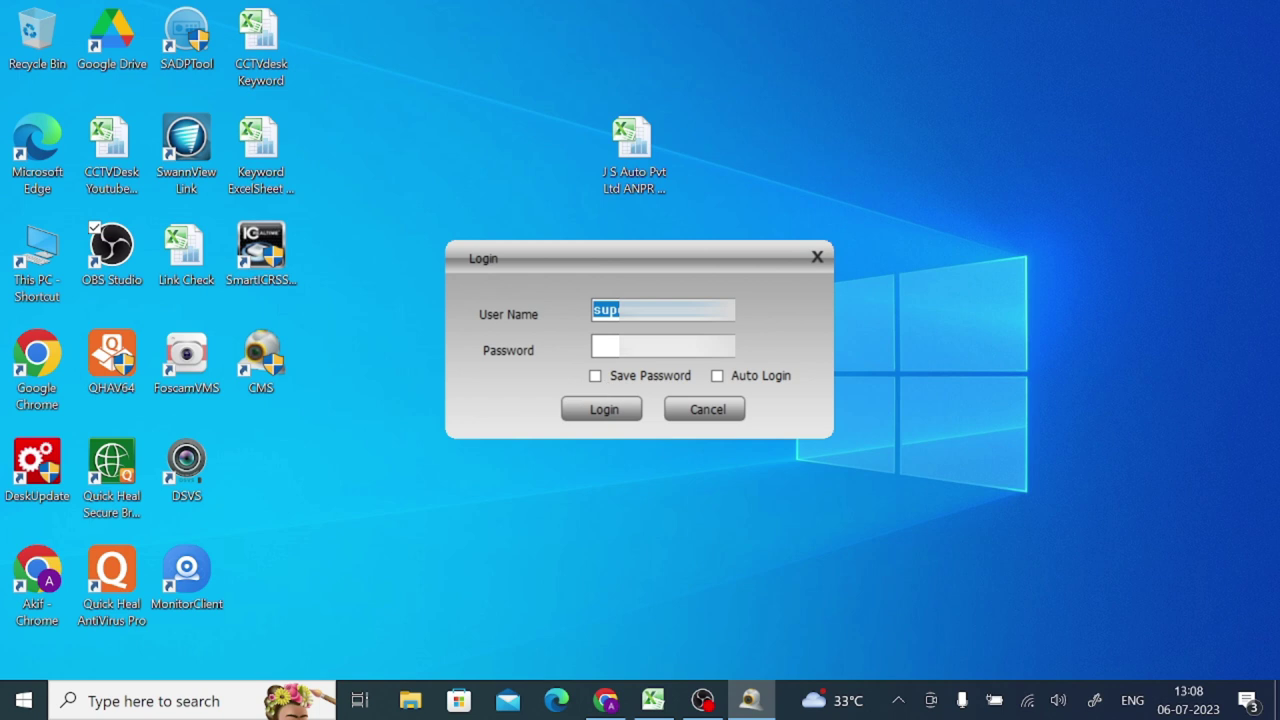
key(Tab)
click(604, 410)
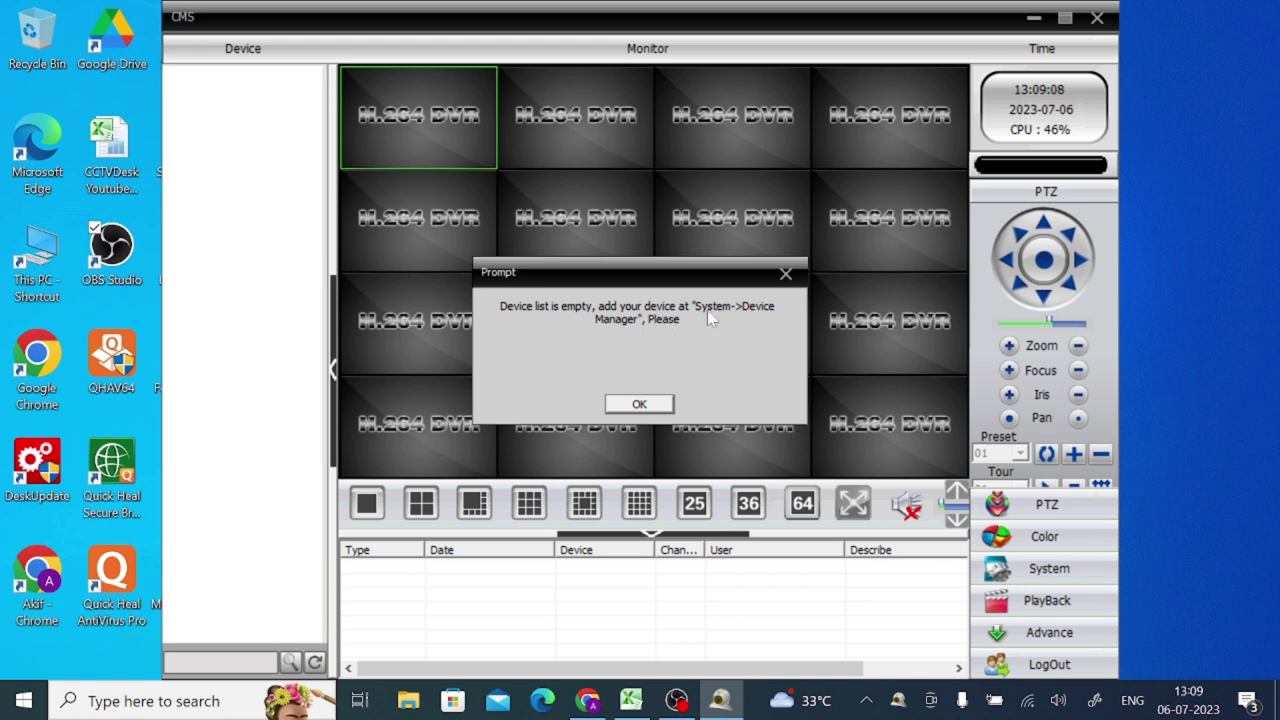
click(645, 406)
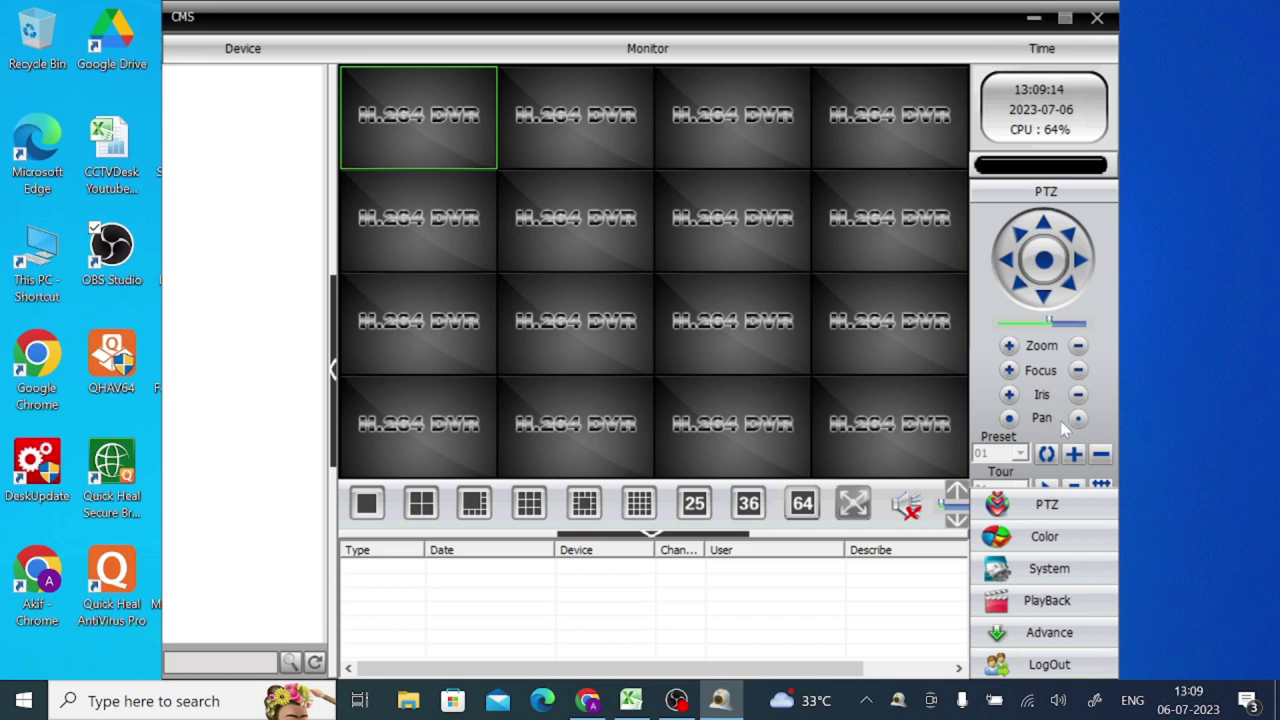
Step: Open the Device Manager and add a zone named TestArea
click(1042, 570)
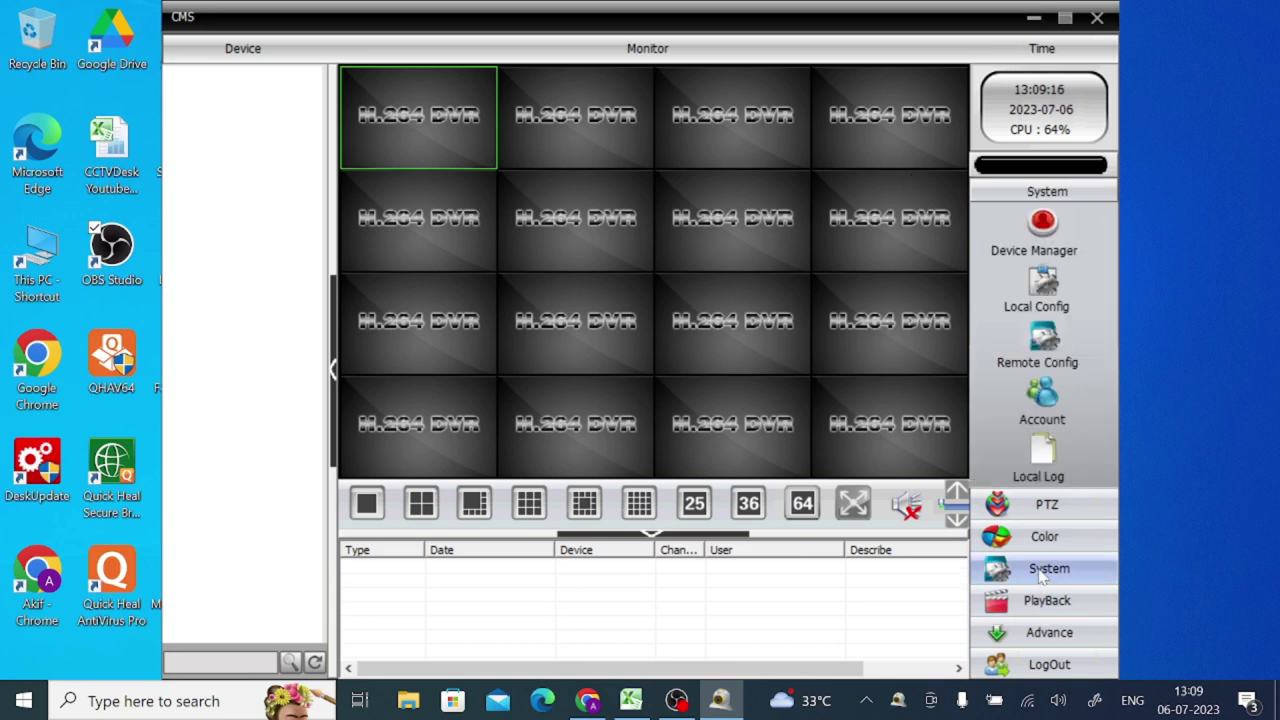
click(1045, 228)
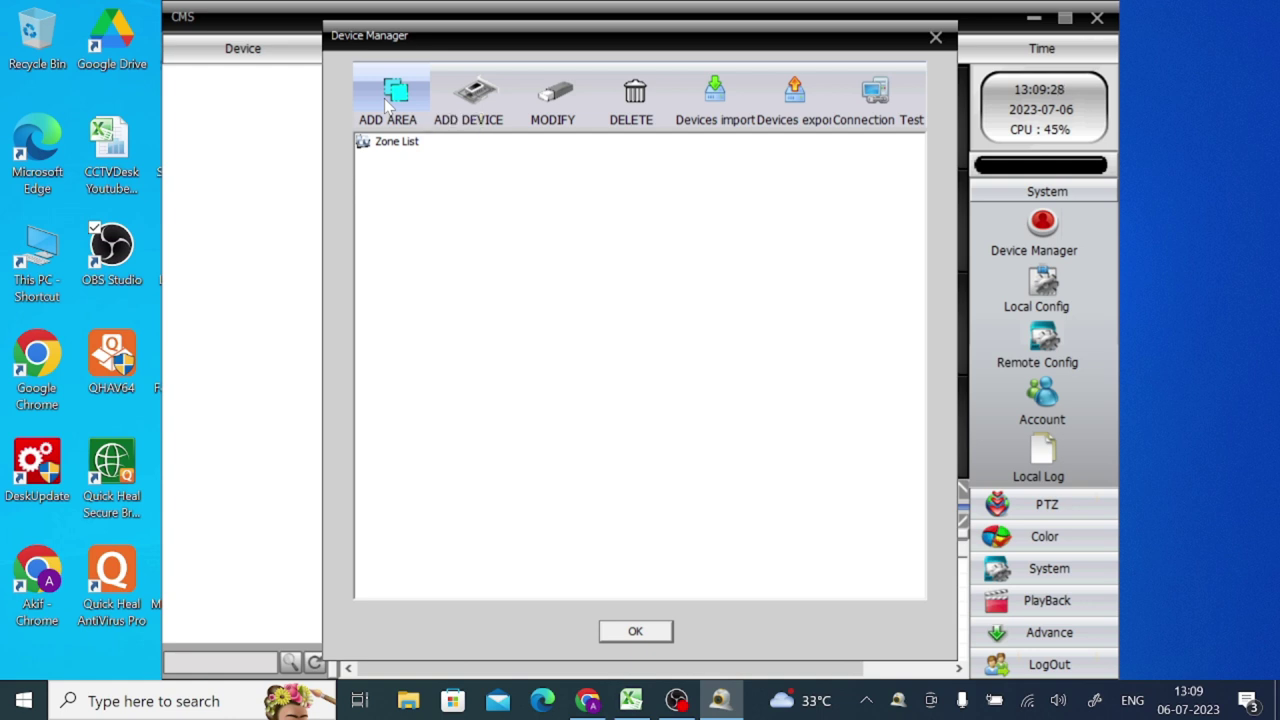
click(387, 103)
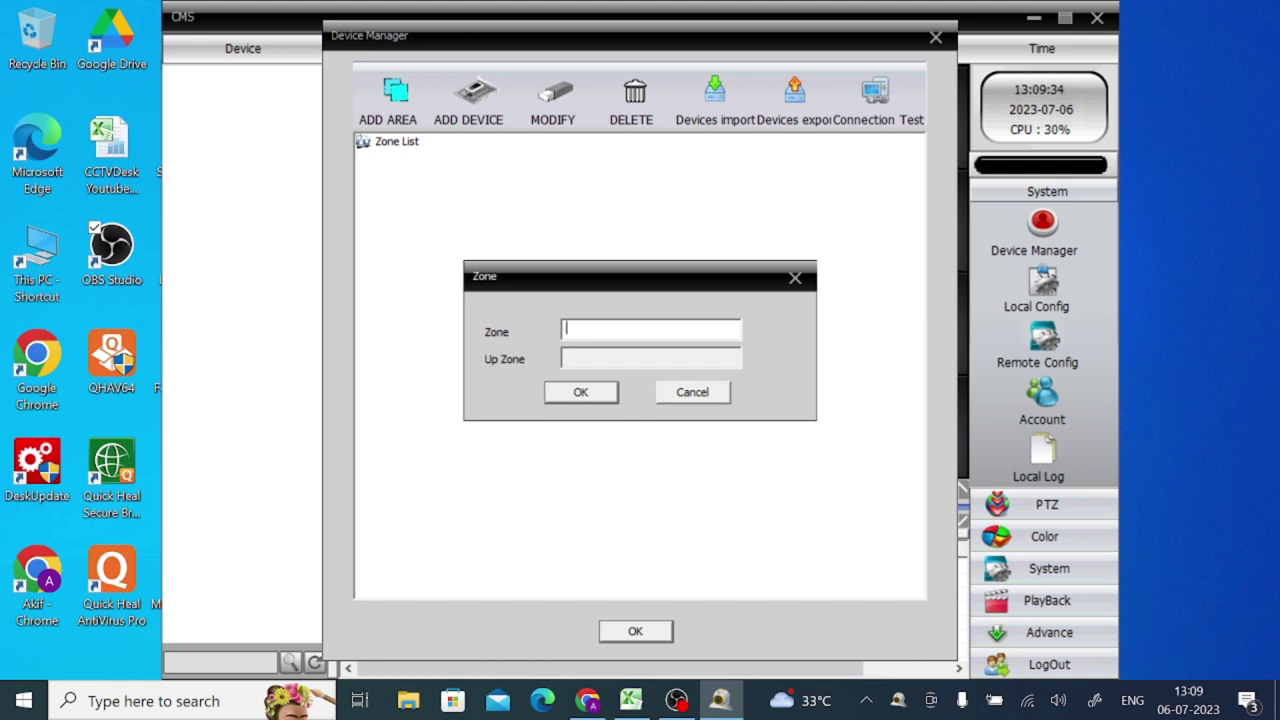
text(TestArea)
click(580, 392)
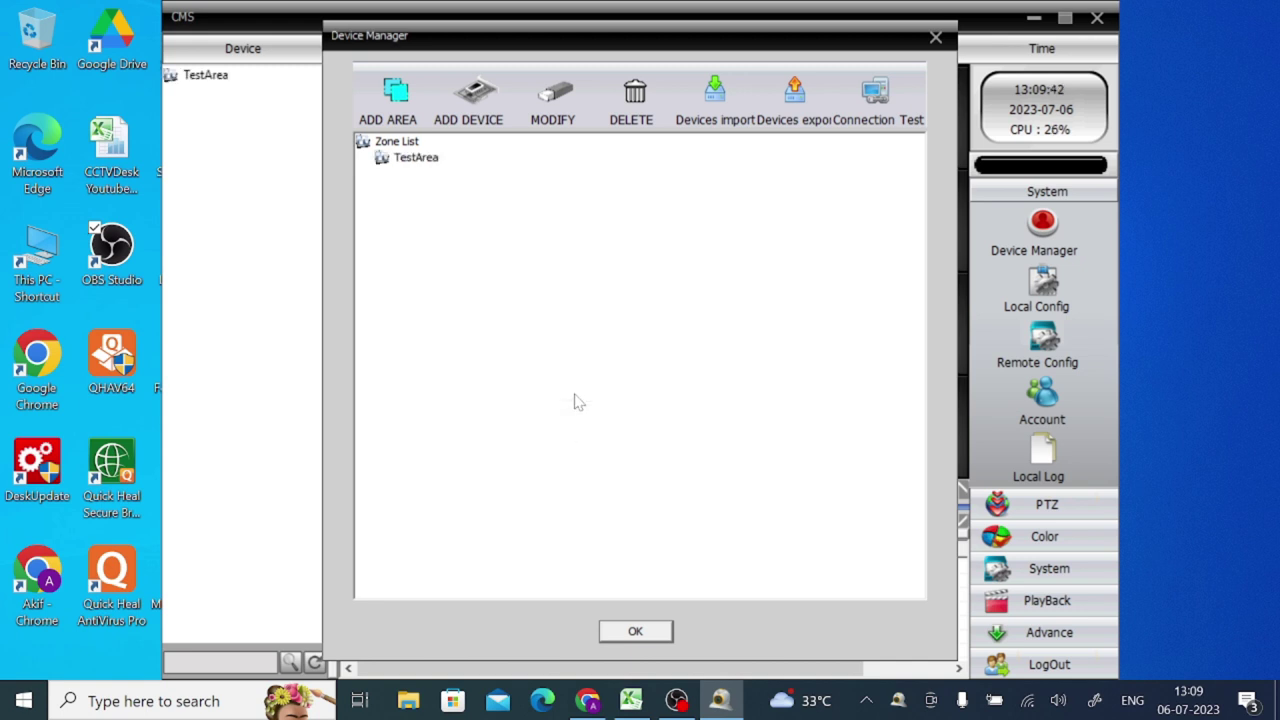
Step: Start adding a device to the TestArea zone and run an IP search for devices on the network
click(418, 165)
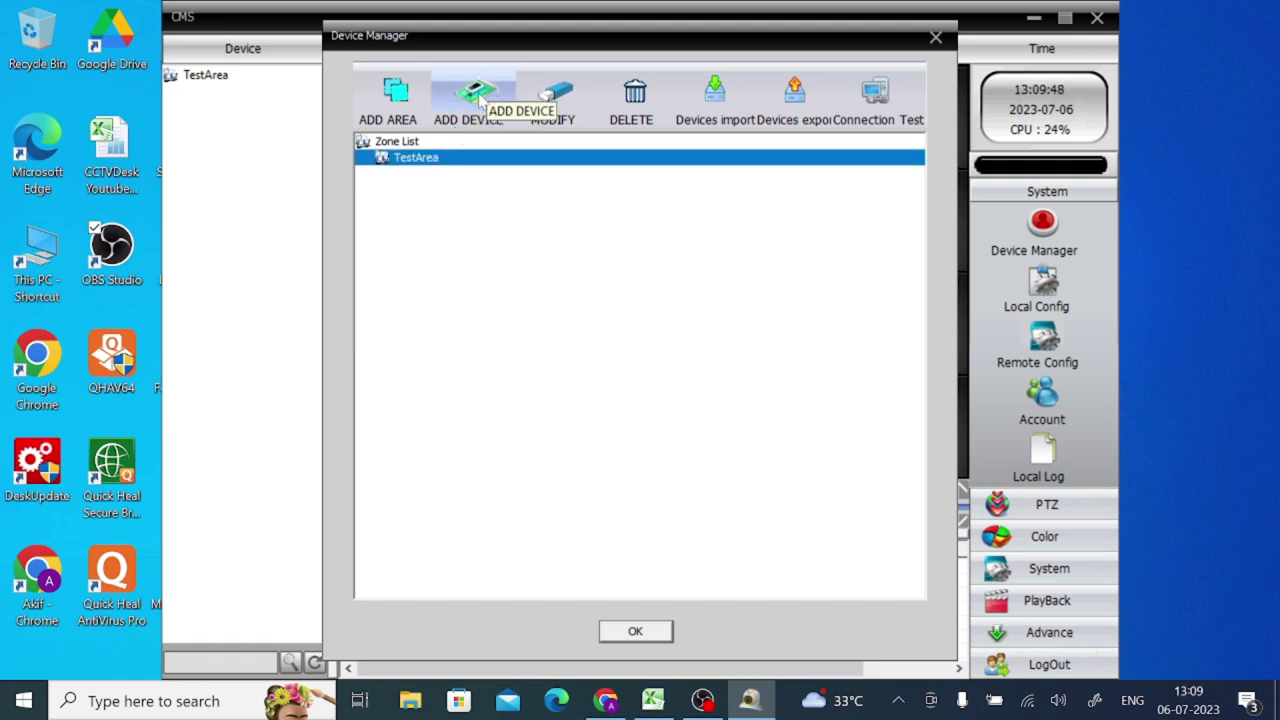
click(447, 140)
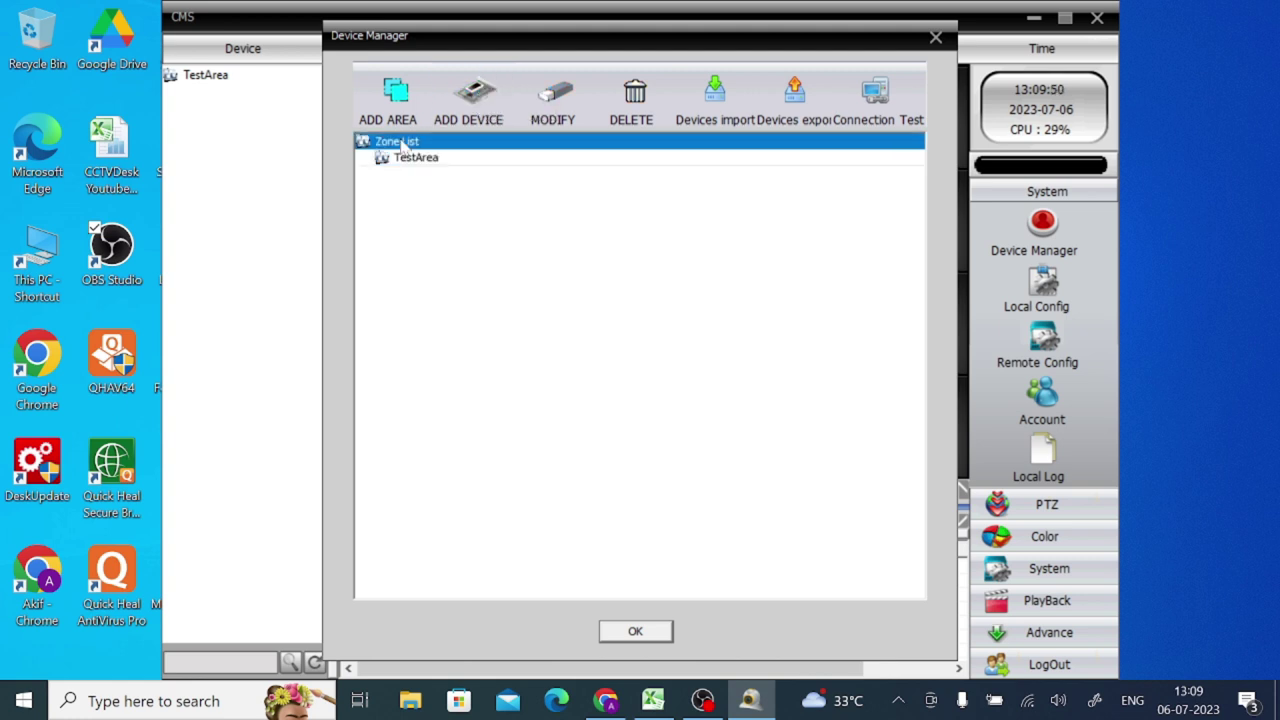
click(420, 160)
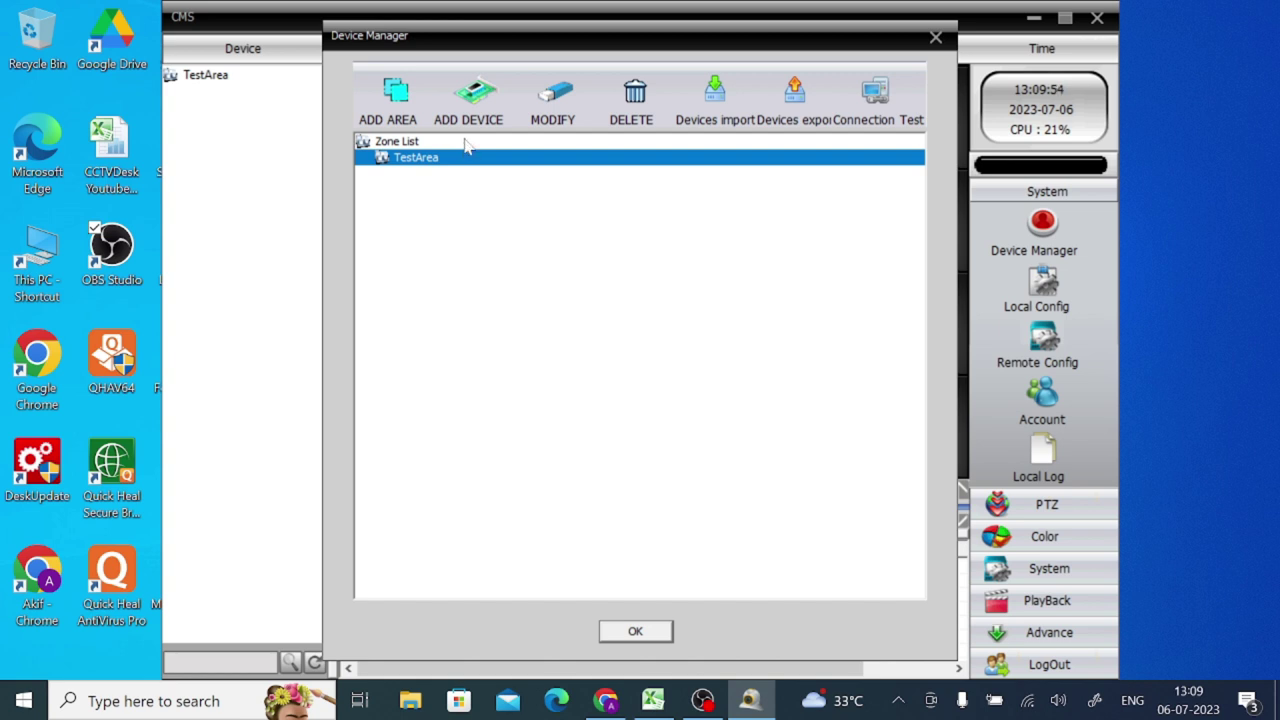
click(481, 106)
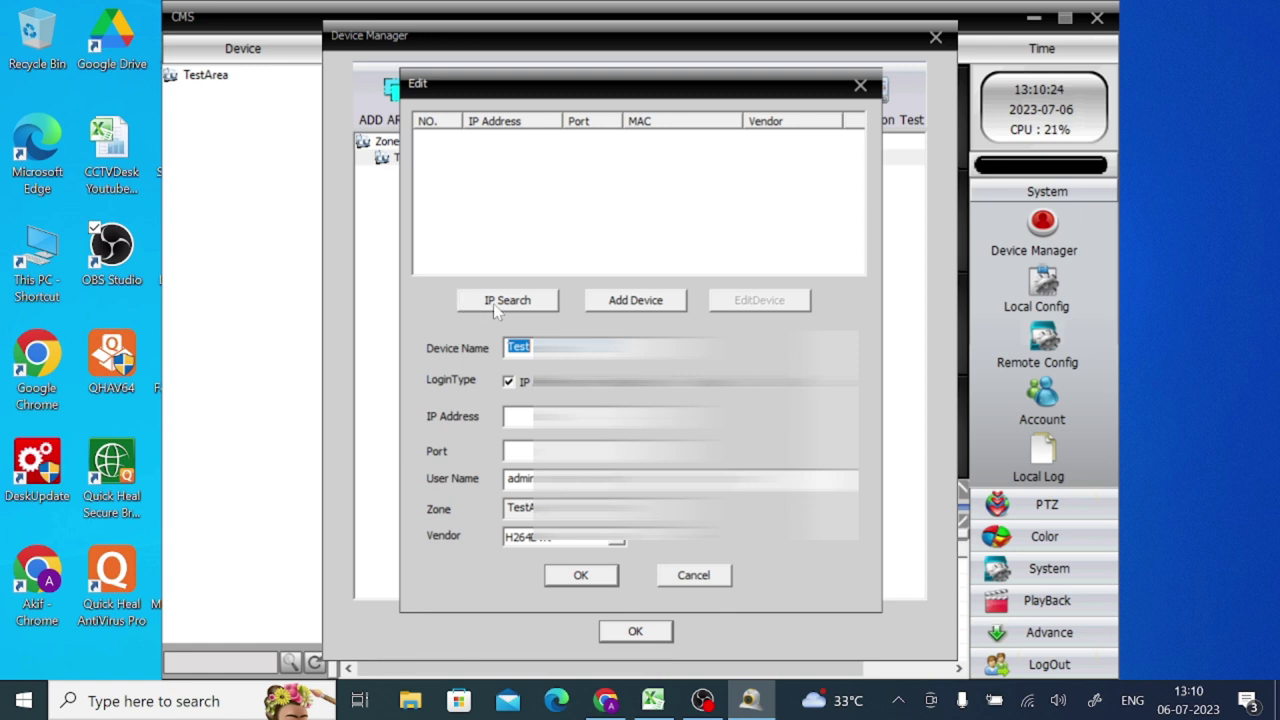
click(494, 304)
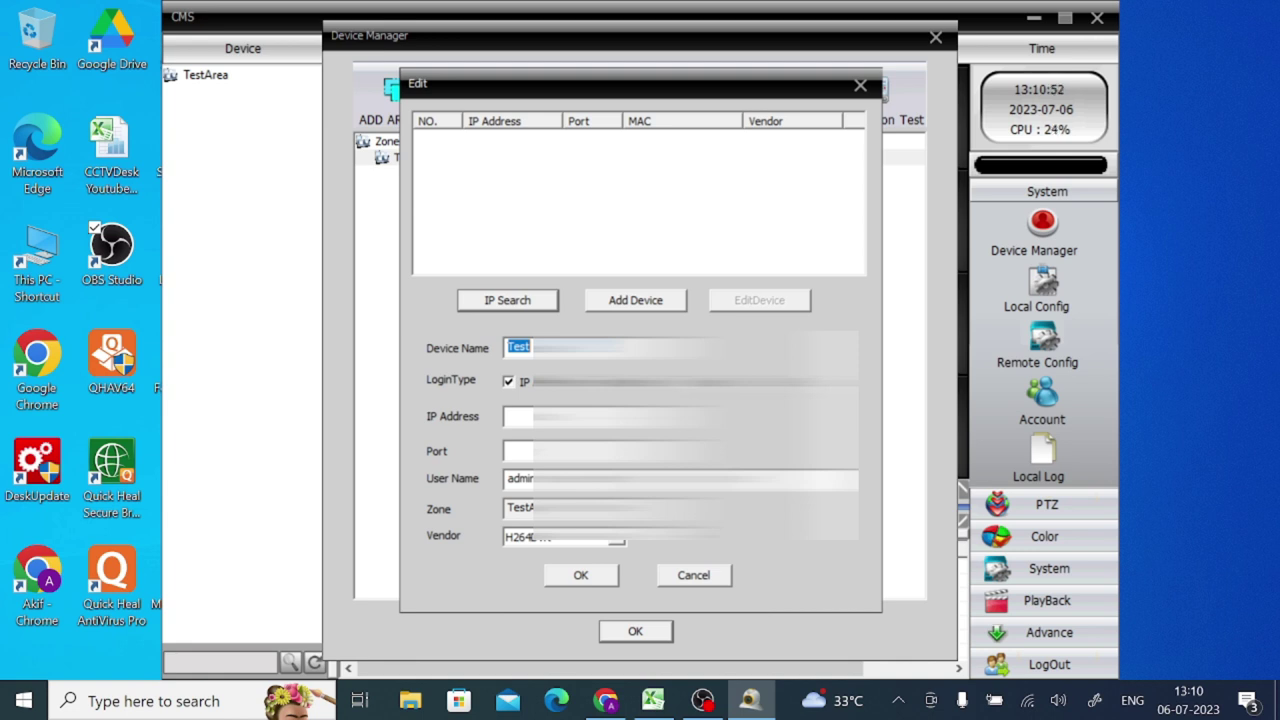
Step: Disable the IP login type to switch the device form to Serial ID, and enable IP again
key(Tab)
key(space)
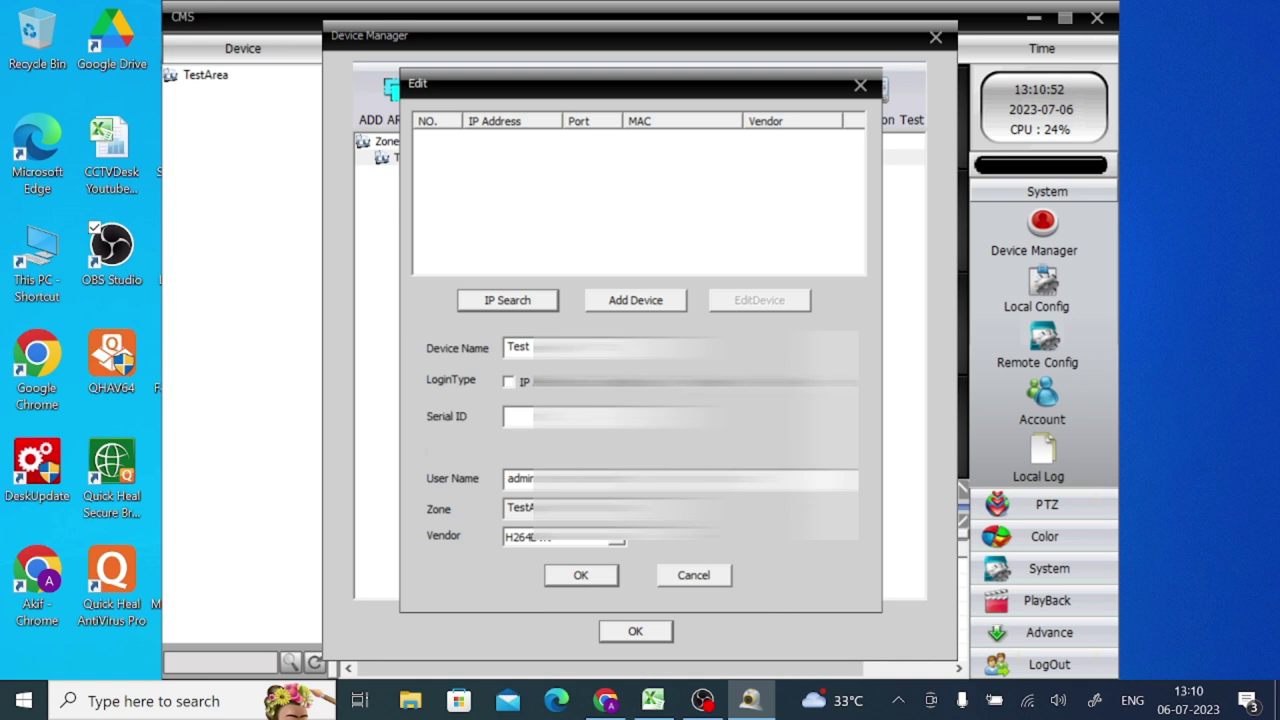
click(507, 386)
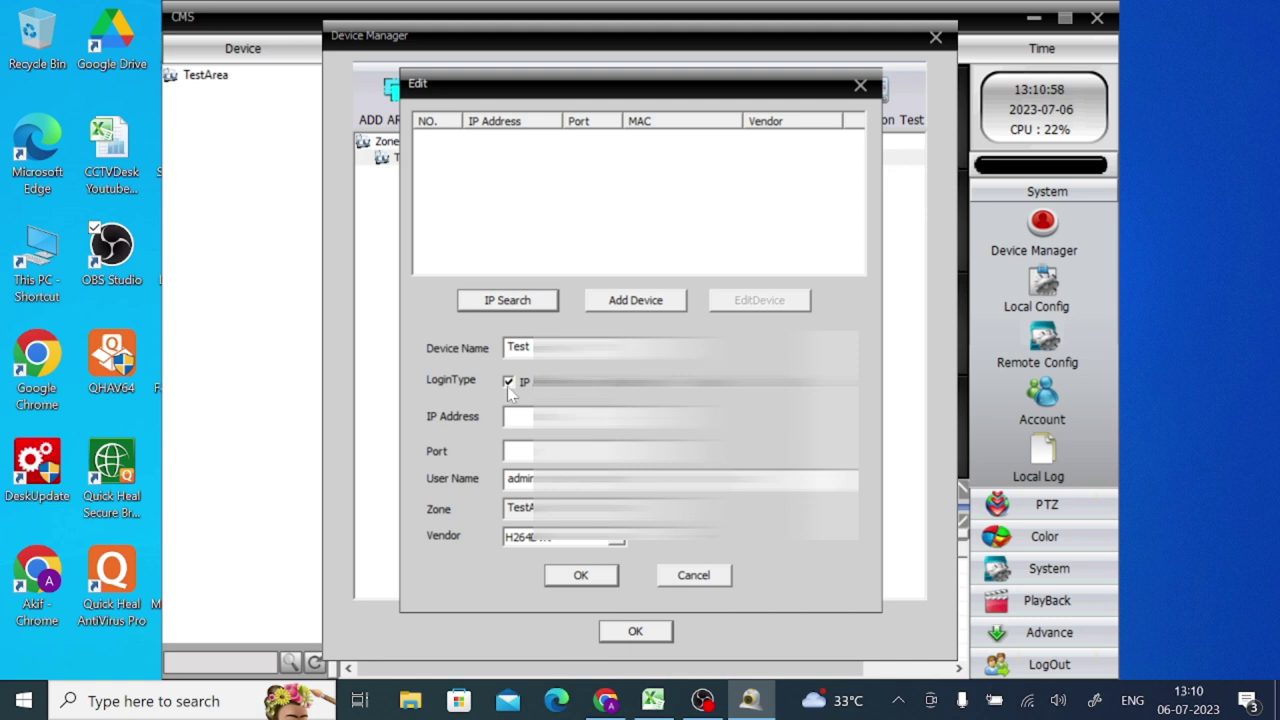
Step: Set the device's IP address to 192.168.1.7 and port to 6036, save it as Test in TestArea and close the Device Manager
click(520, 416)
text(192)
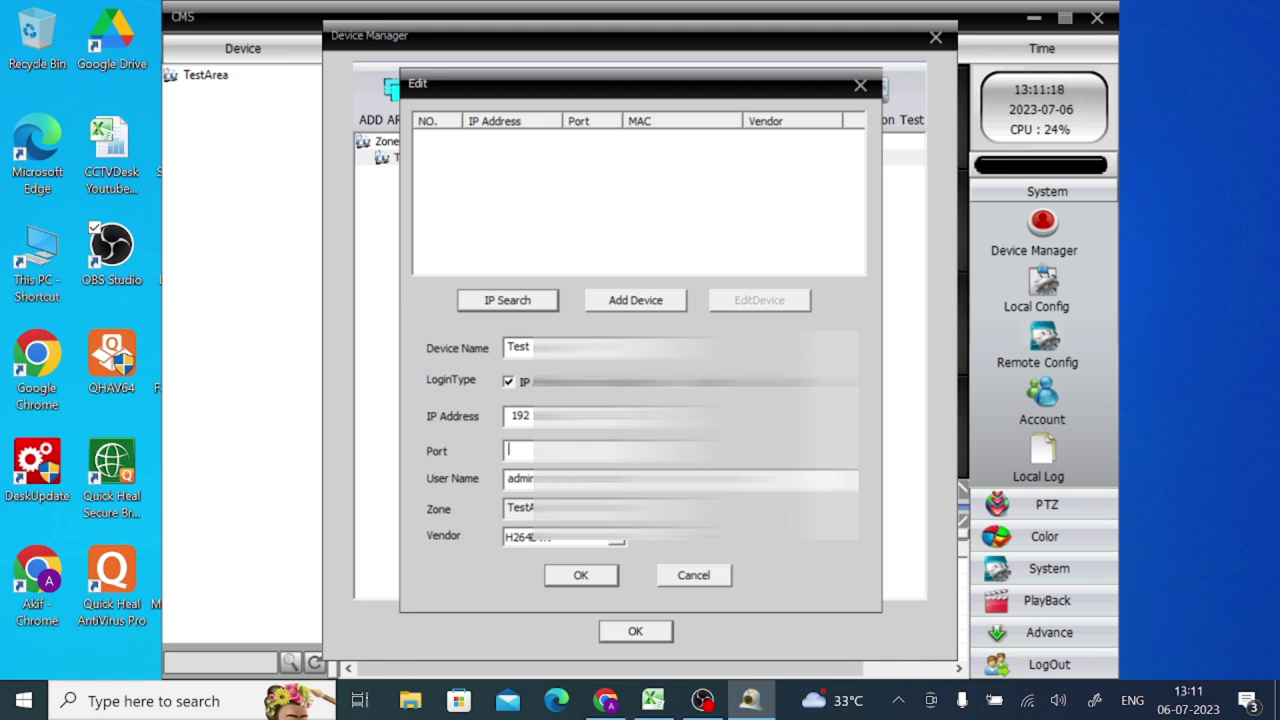
text(6036)
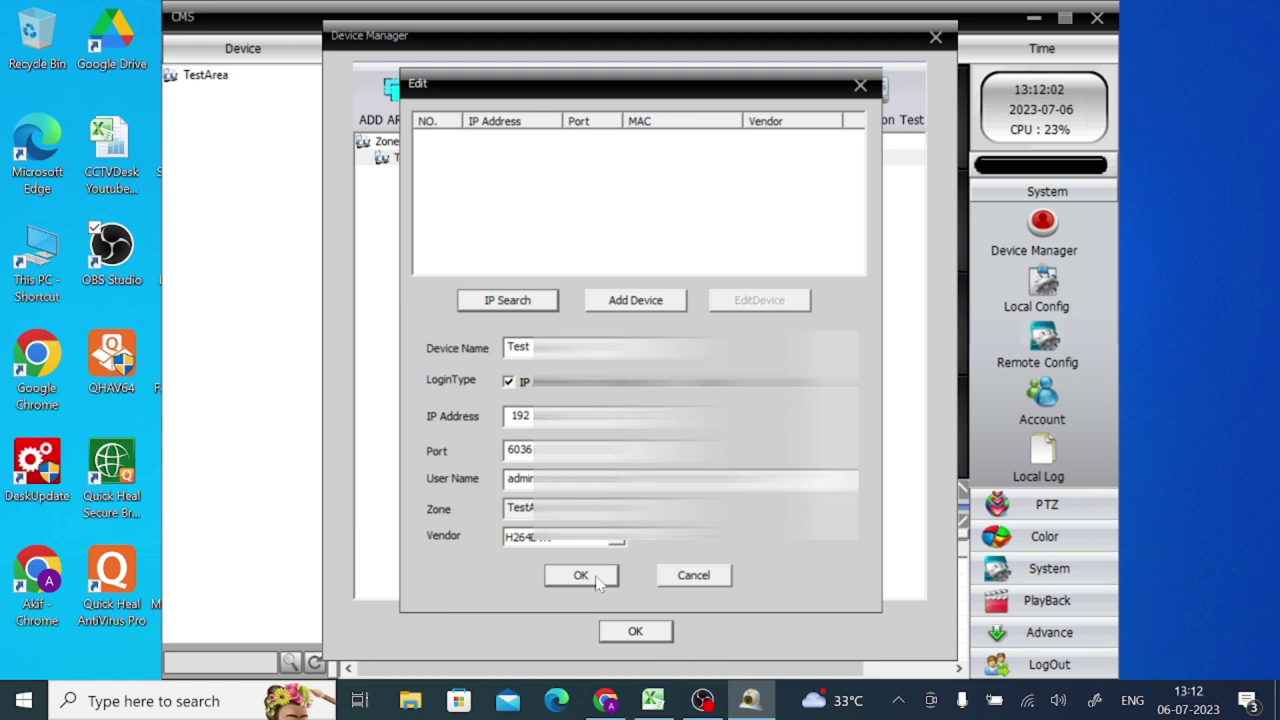
click(581, 576)
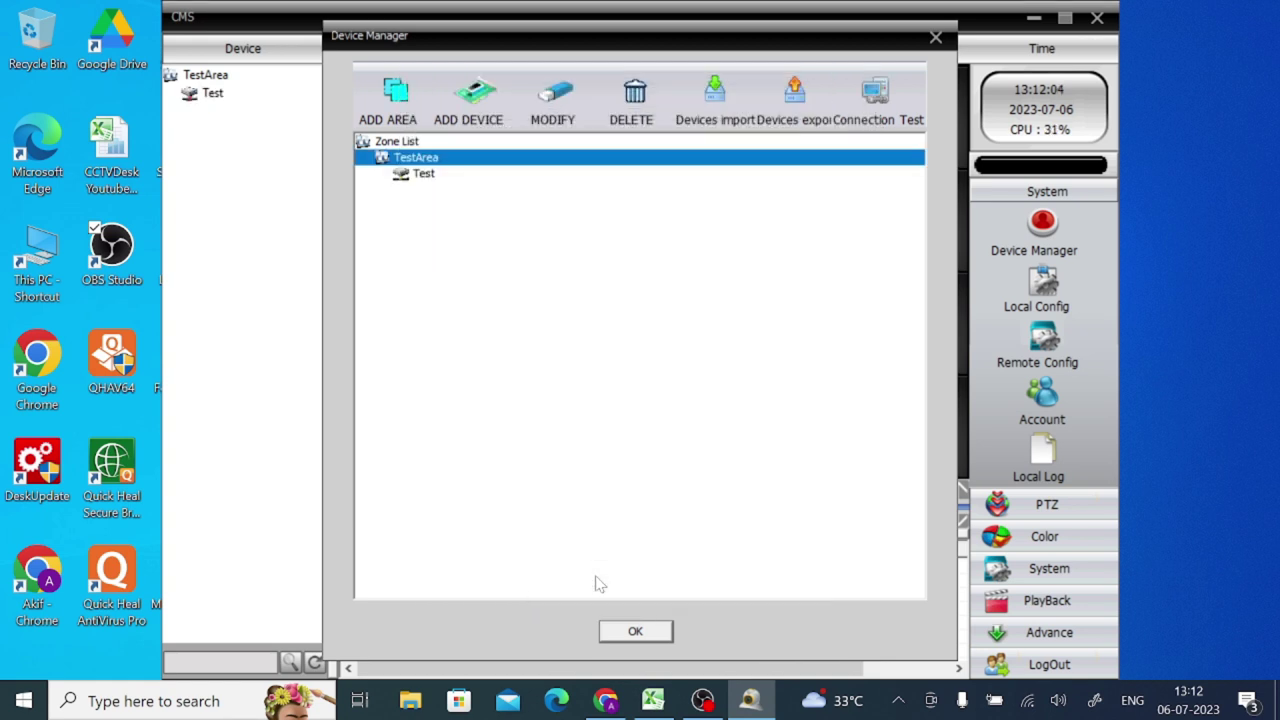
click(629, 638)
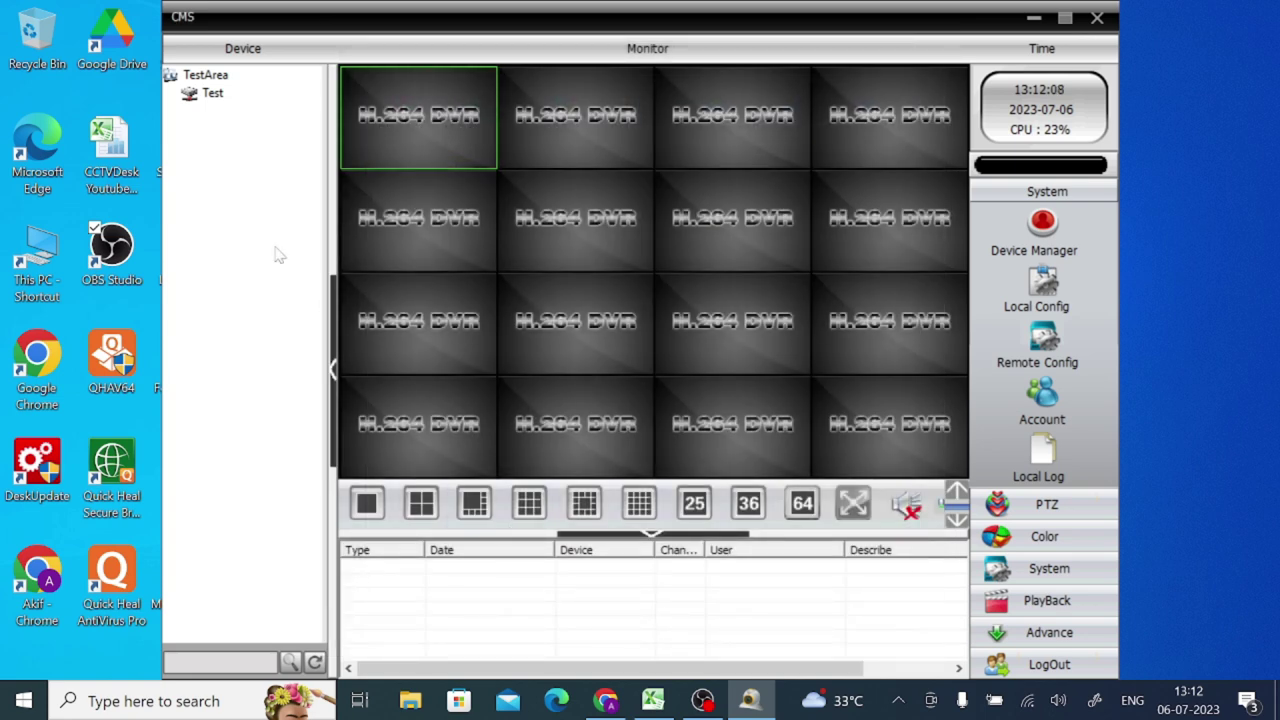
Step: Connect to the Test device, play the live video of CAM01 and enlarge it to fill the monitor area
click(212, 97)
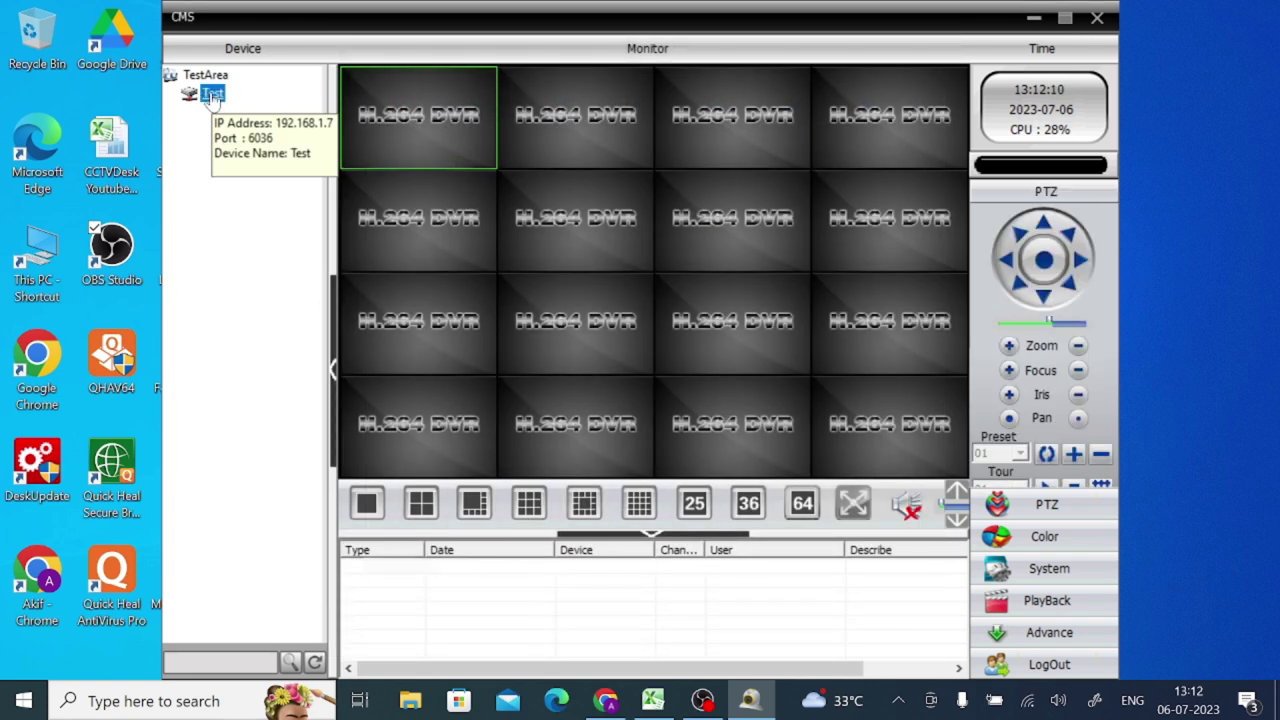
double_click(212, 97)
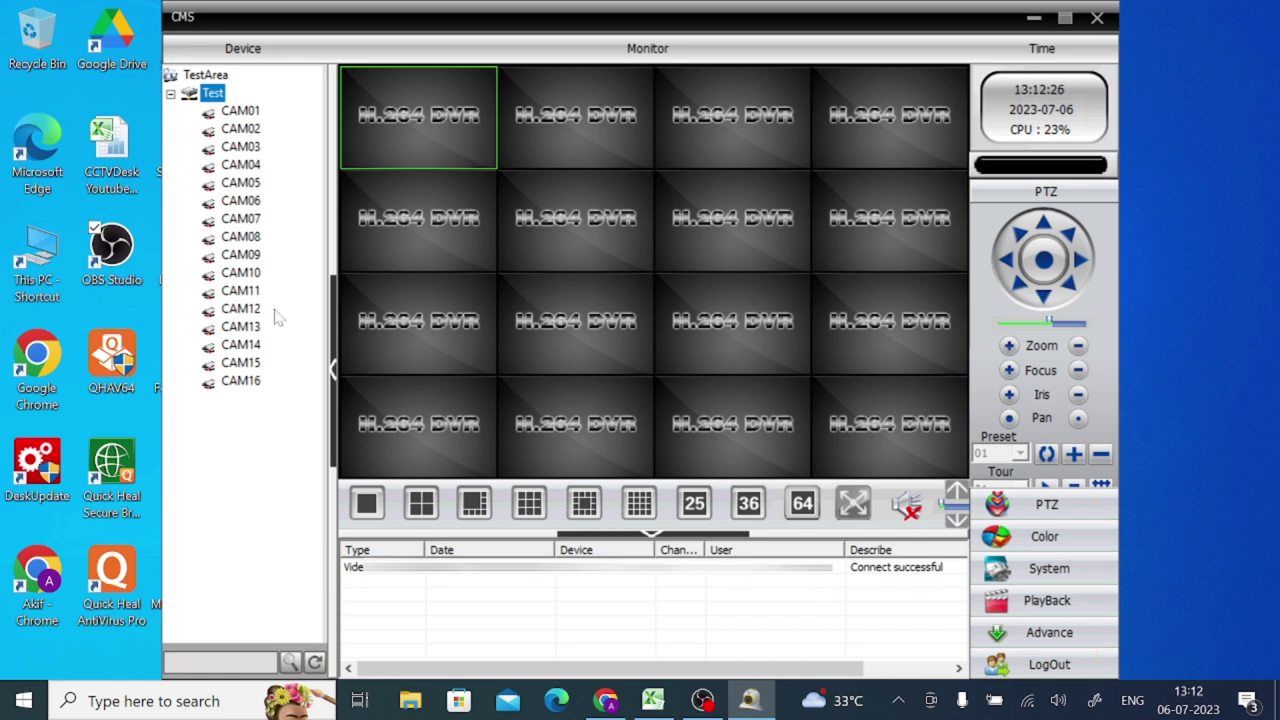
double_click(240, 111)
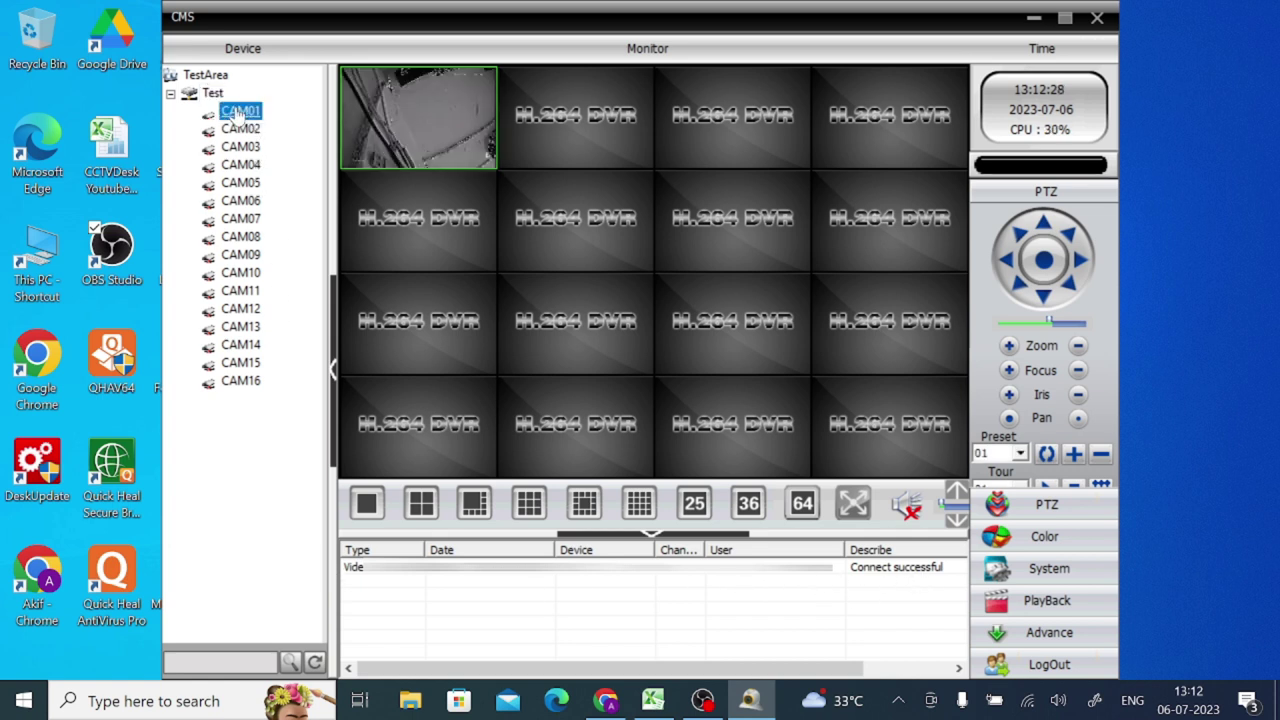
double_click(407, 128)
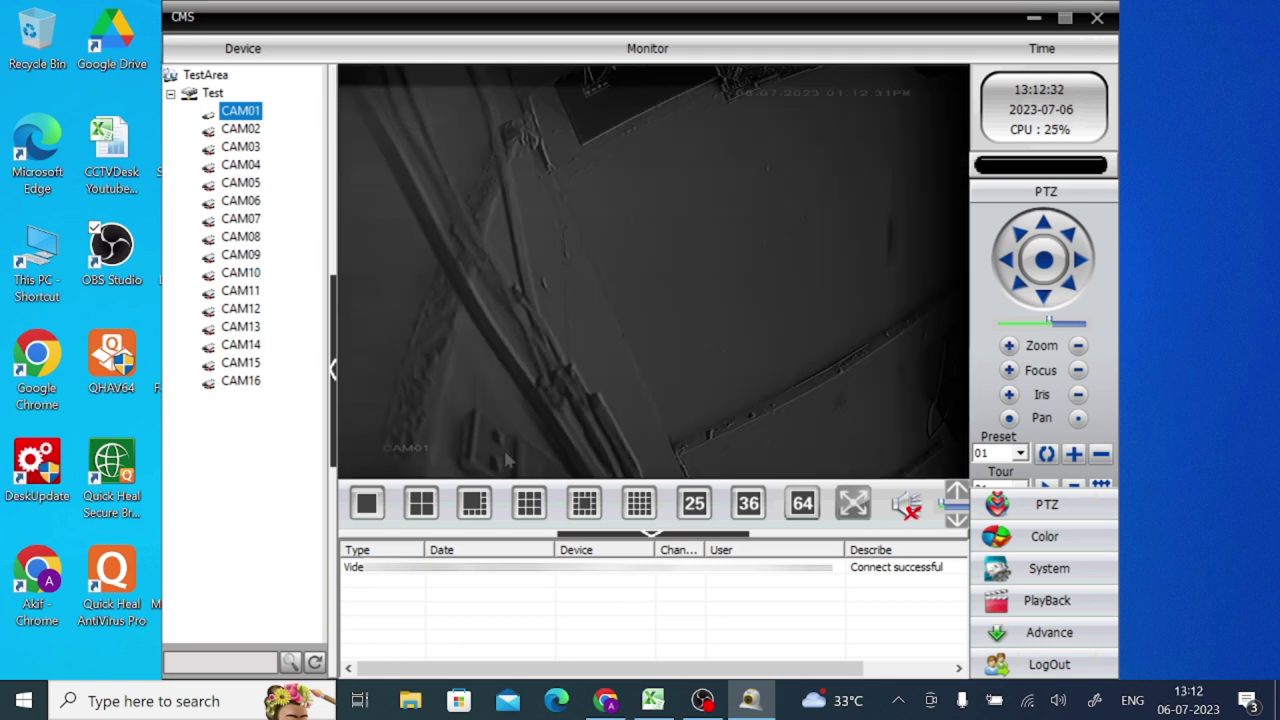